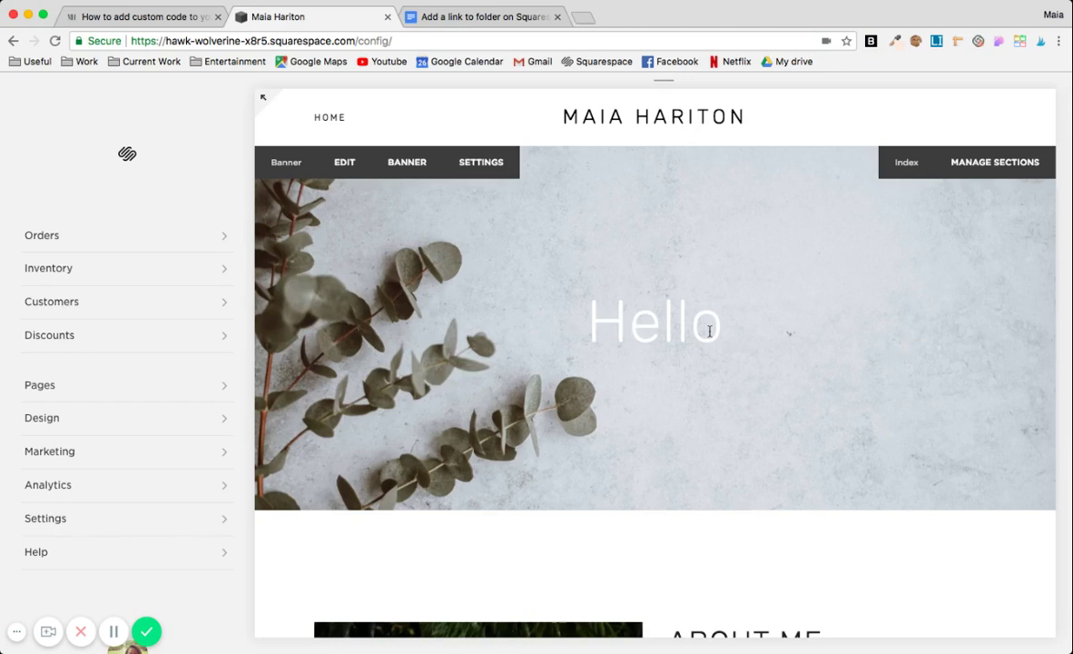
# Select the word Hello in the banner heading, then save and leave banner editing.
pyautogui.click(348, 167)
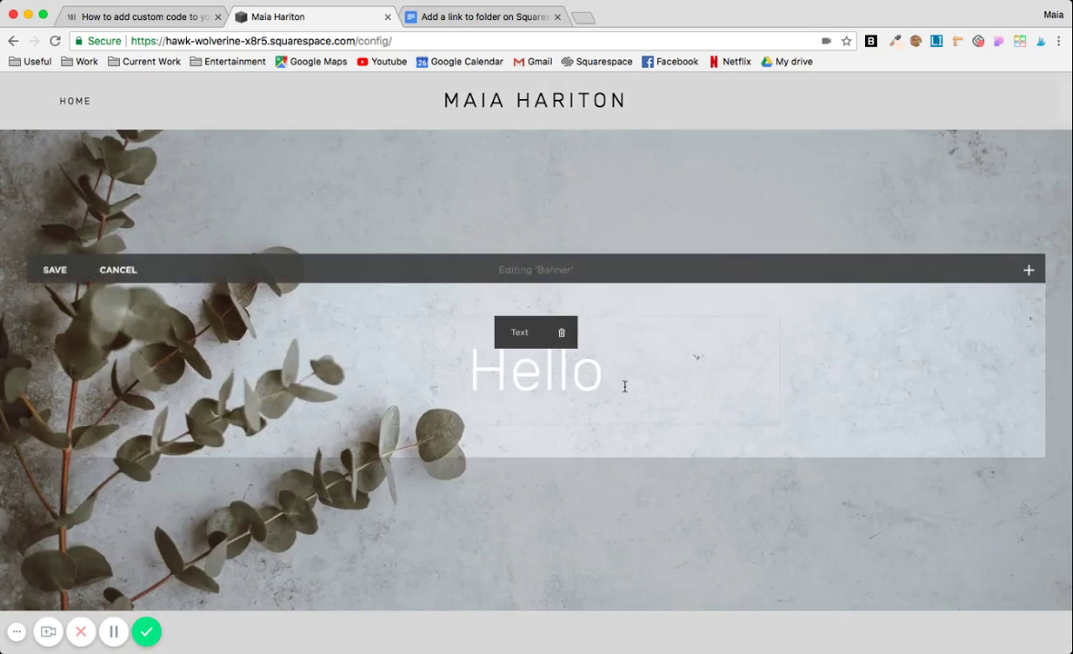
pyautogui.moveTo(606, 372); pyautogui.dragTo(433, 377)
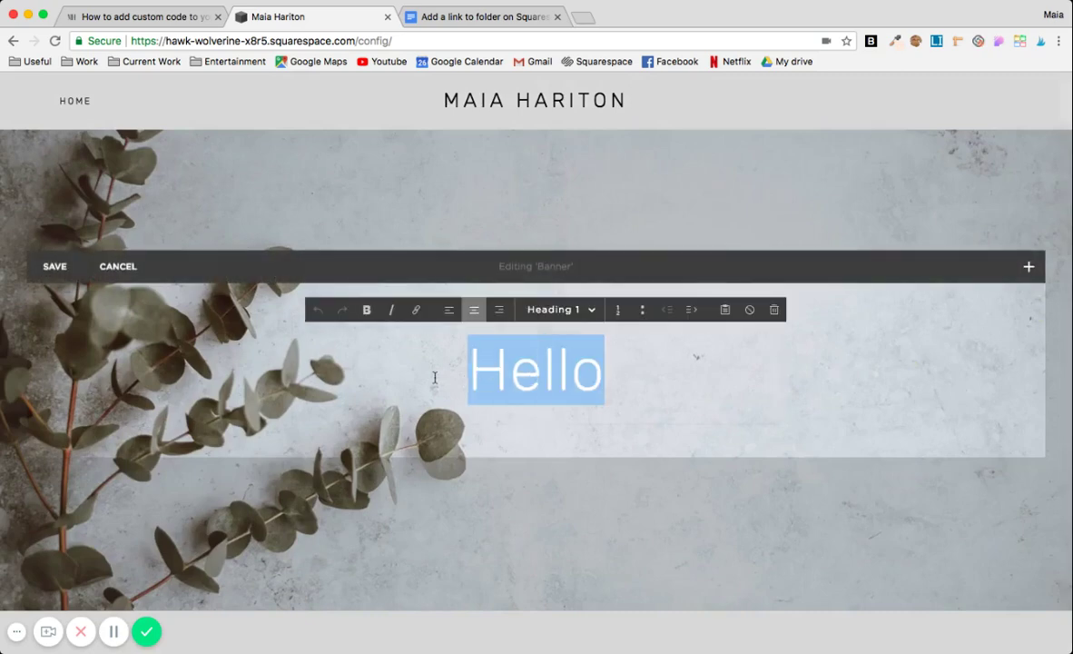
pyautogui.click(55, 266)
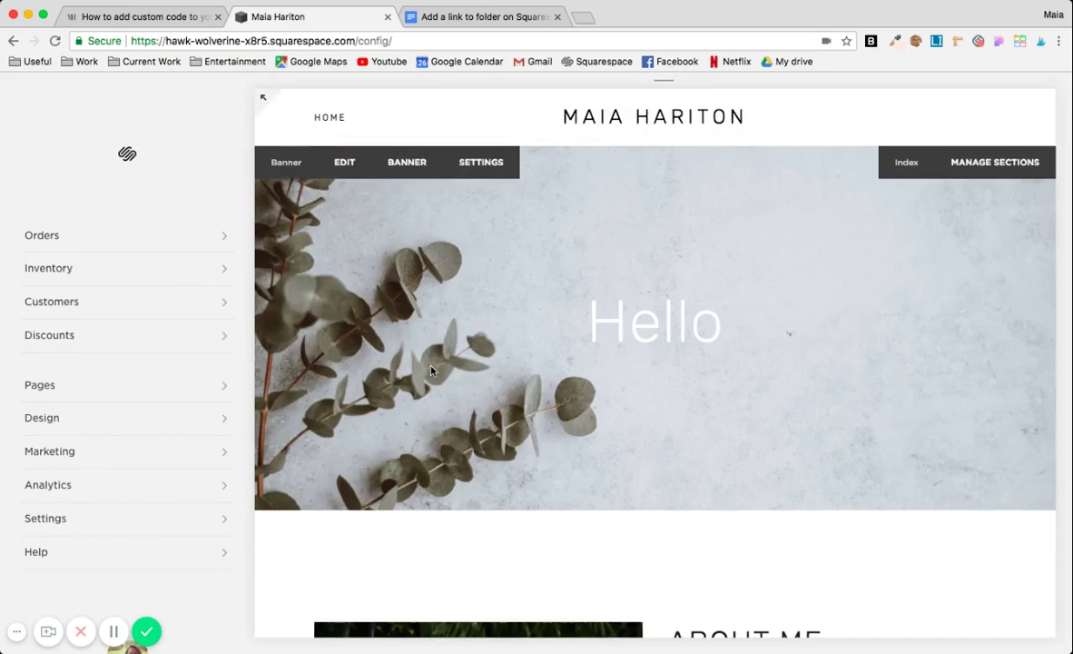
# In Design > Custom CSS, write an h1 rule with color: #000;.
pyautogui.click(81, 429)
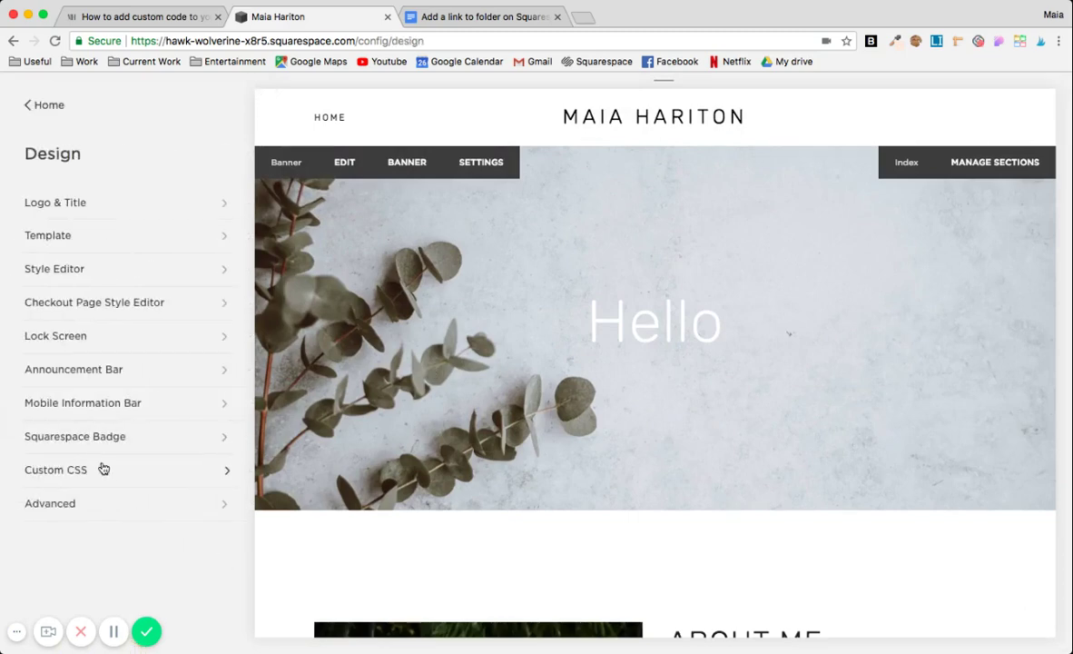
pyautogui.click(105, 472)
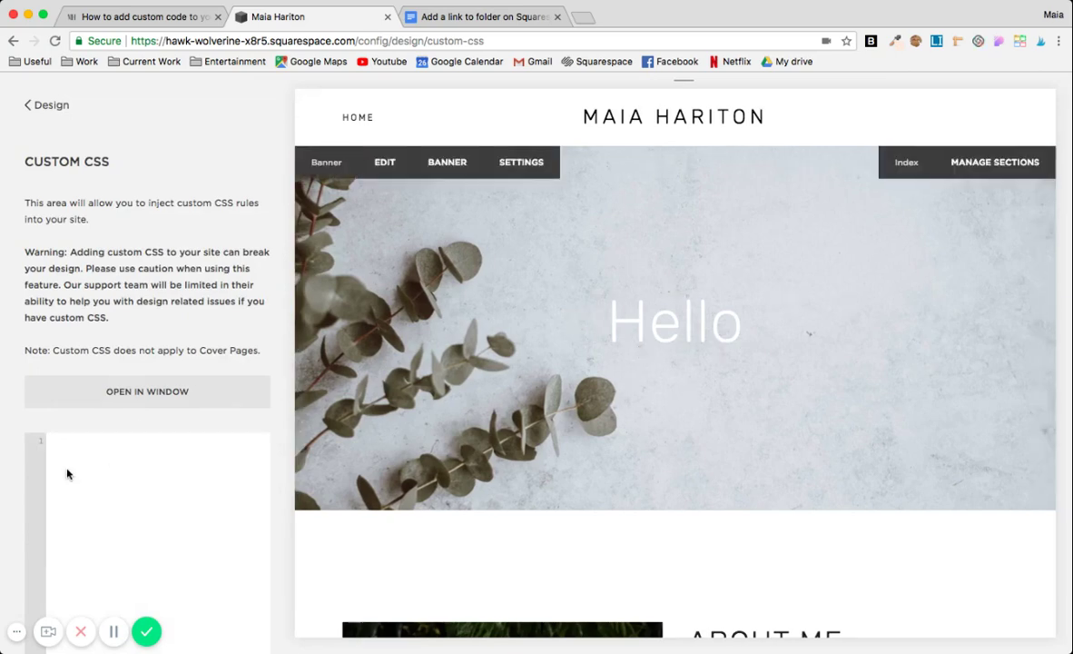
pyautogui.write('h1 {')
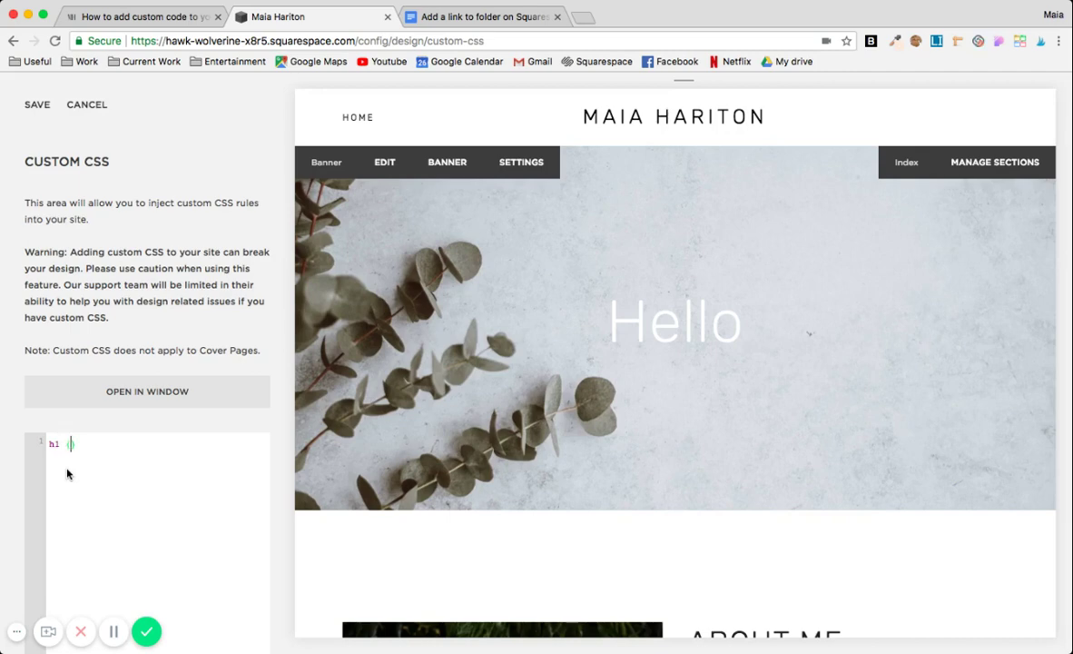
pyautogui.press('Return')
pyautogui.write('color:')
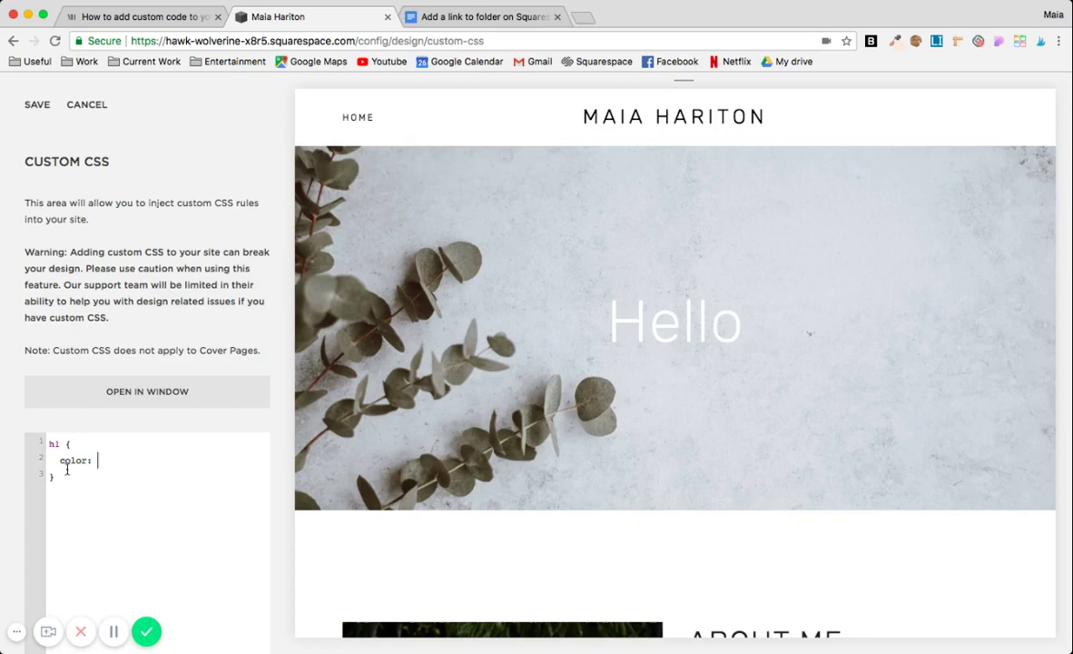
pyautogui.write(' #000;')
# Make the #000 colour !important and save the custom CSS.
pyautogui.moveTo(98, 461); pyautogui.dragTo(121, 462)
pyautogui.click(114, 458)
pyautogui.moveTo(442, 368)
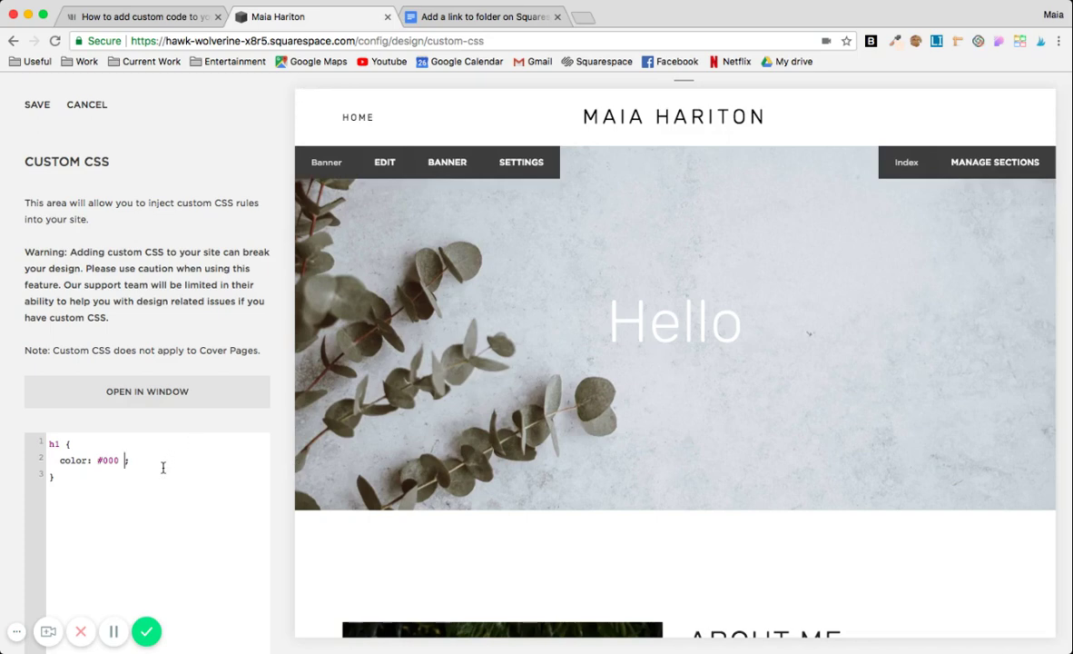
pyautogui.write('!importan')
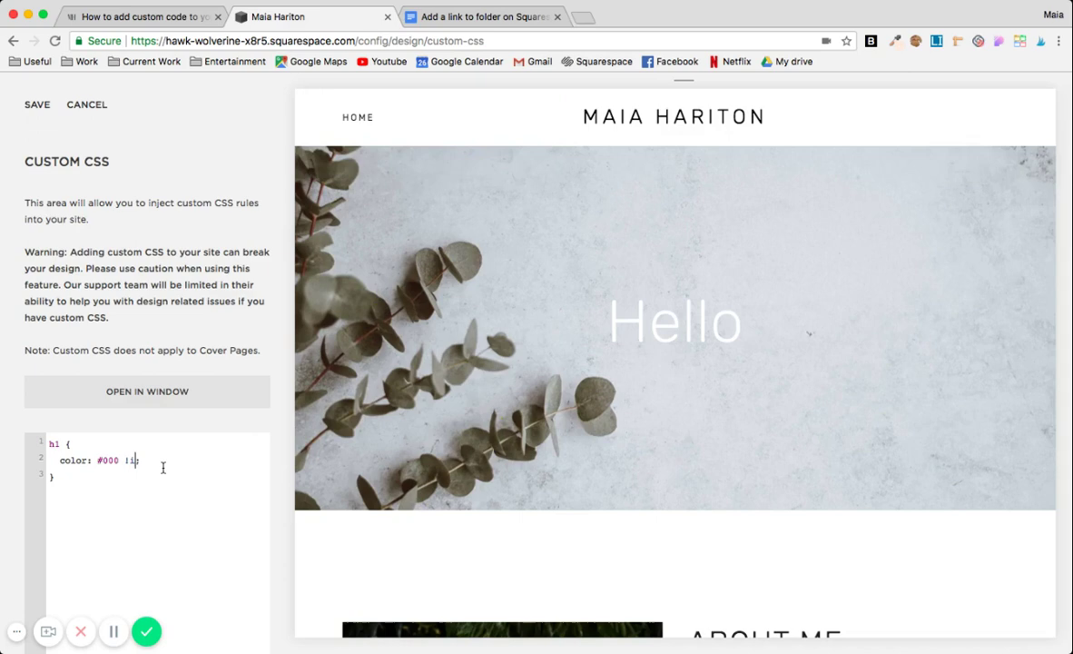
pyautogui.write('t;')
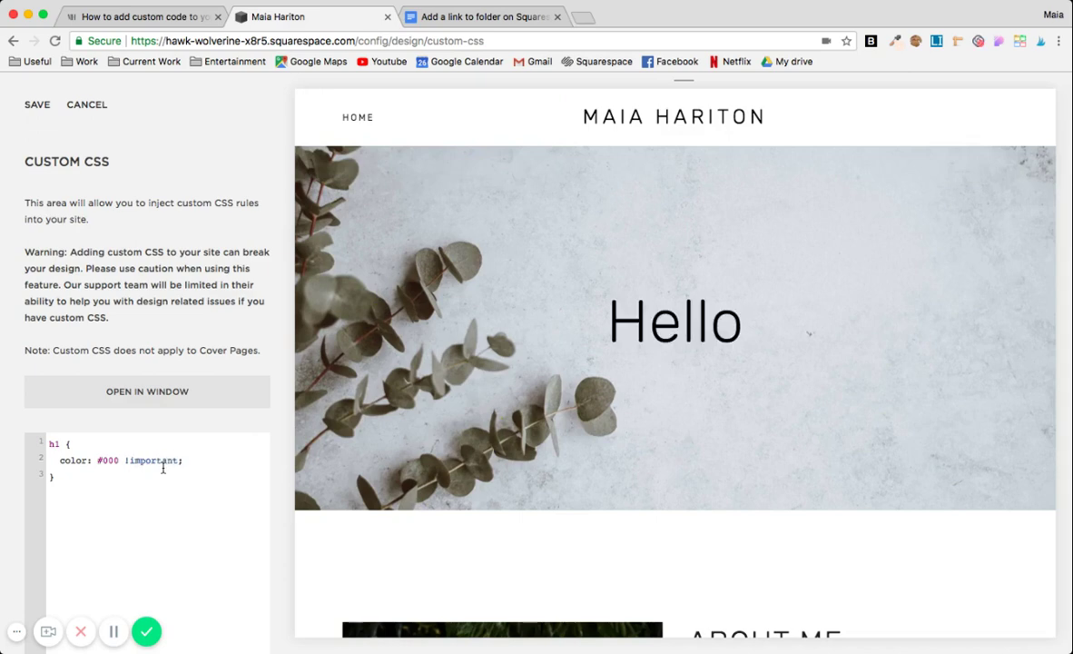
pyautogui.moveTo(823, 352)
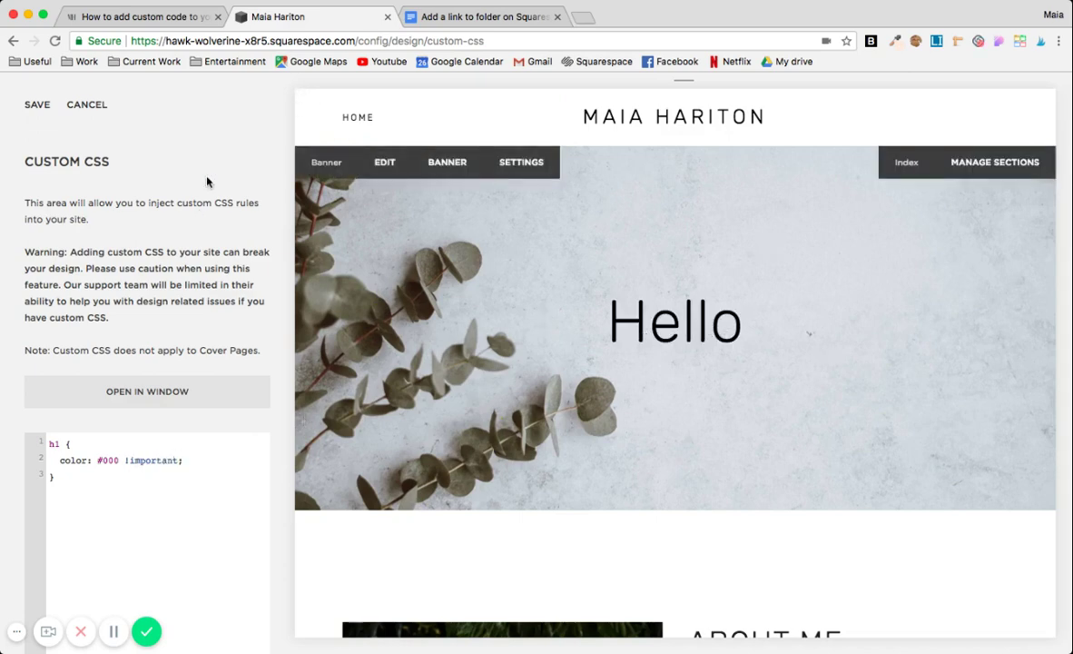
pyautogui.click(37, 106)
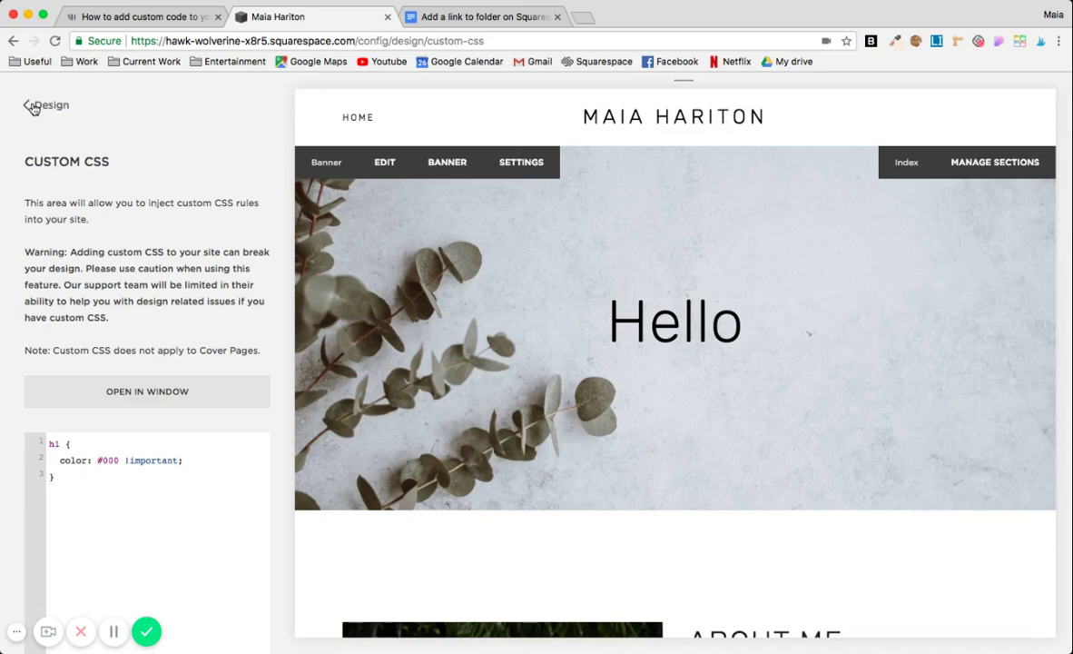
# Delete the h1 { color: #000 !important; } rule from Custom CSS and save the empty stylesheet.
pyautogui.click(33, 107)
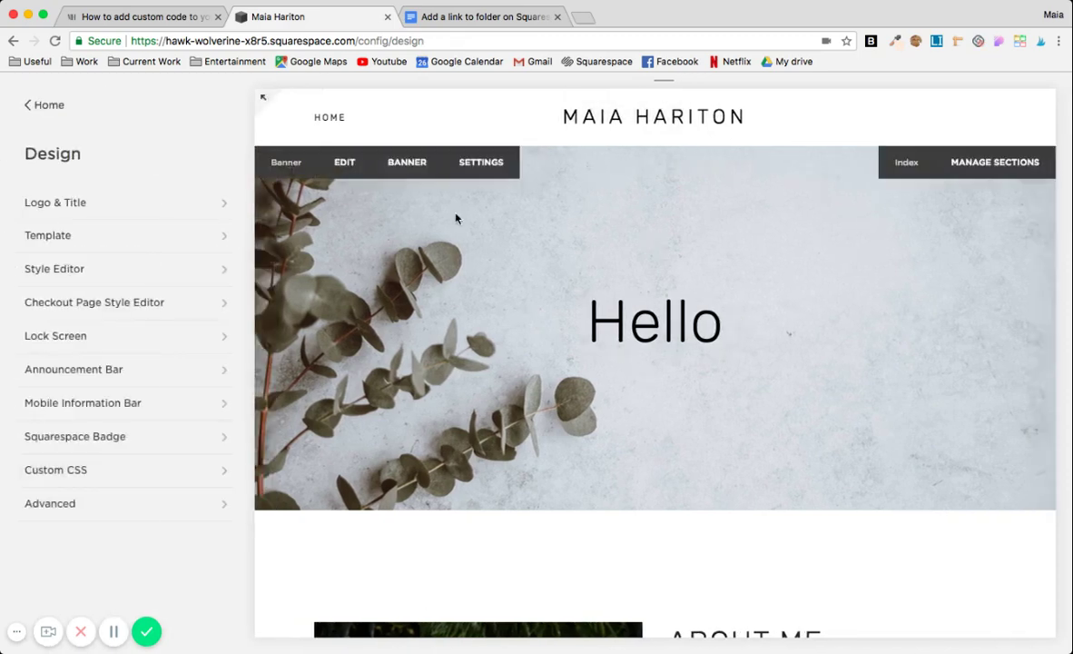
pyautogui.scroll(-10, 462, 376)
pyautogui.scroll(10, 462, 375)
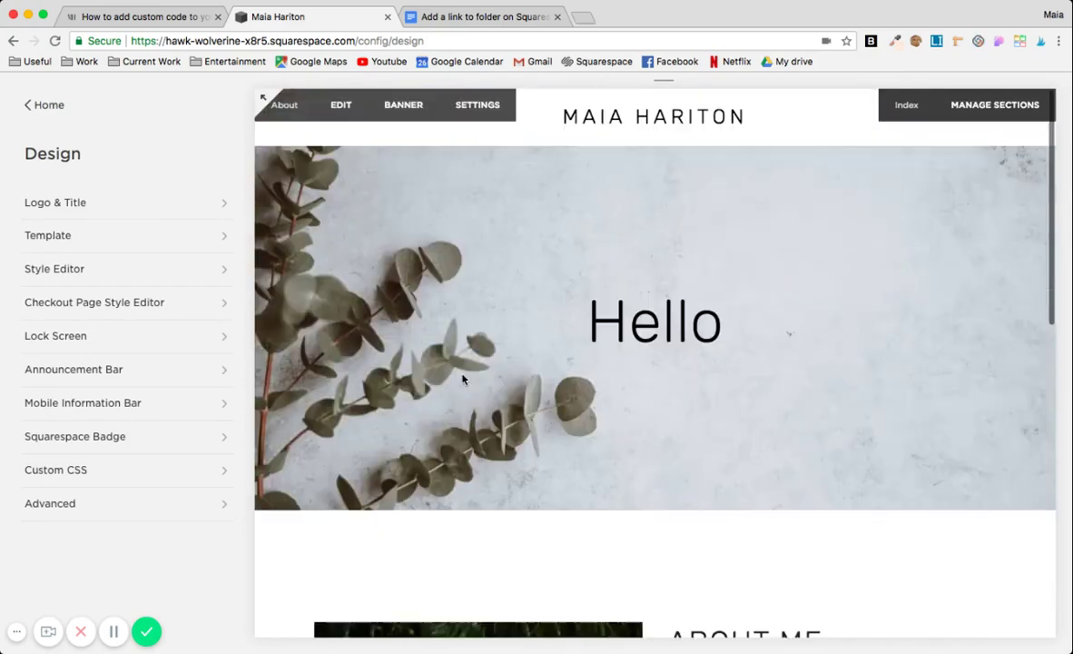
pyautogui.click(132, 474)
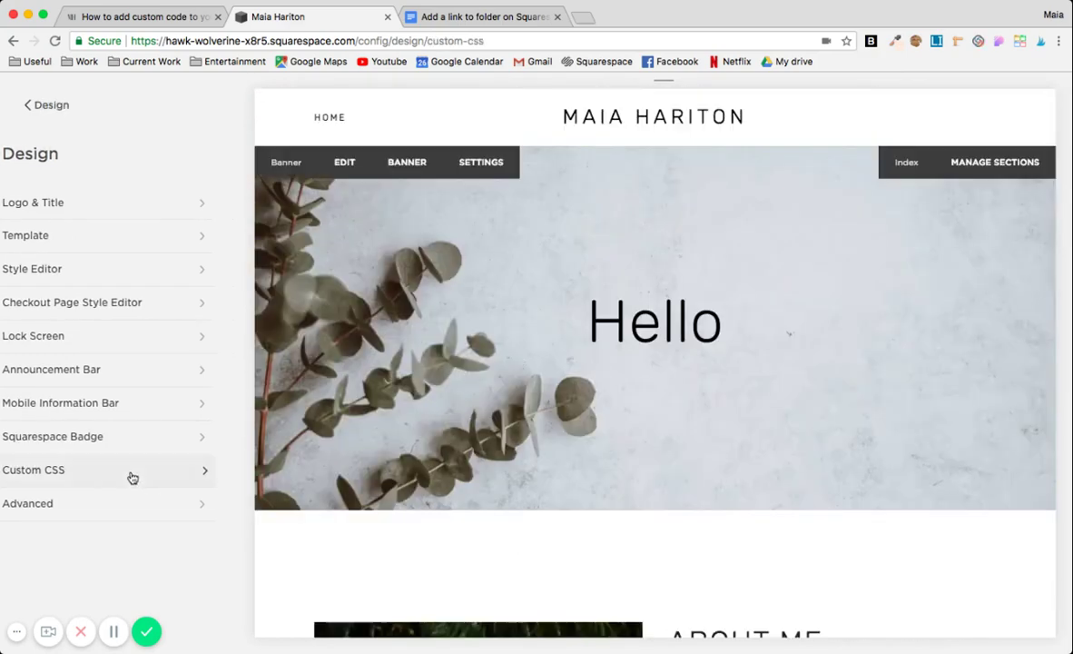
pyautogui.moveTo(97, 493); pyautogui.dragTo(40, 425)
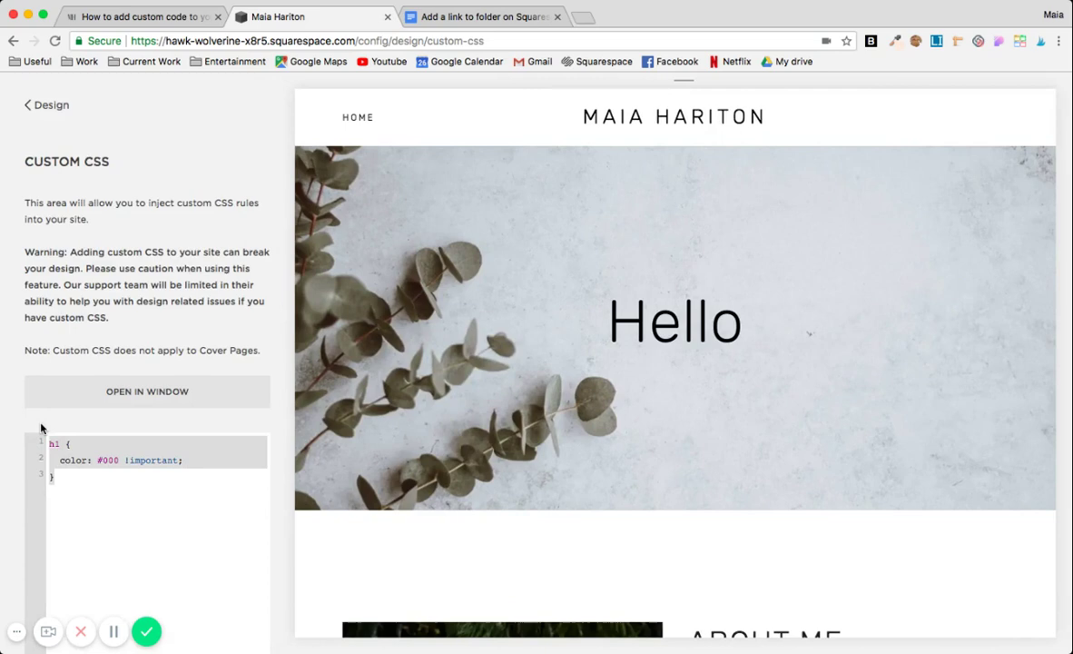
pyautogui.click(64, 474)
pyautogui.moveTo(64, 474); pyautogui.dragTo(42, 439)
pyautogui.press('super+c')
pyautogui.press('BackSpace')
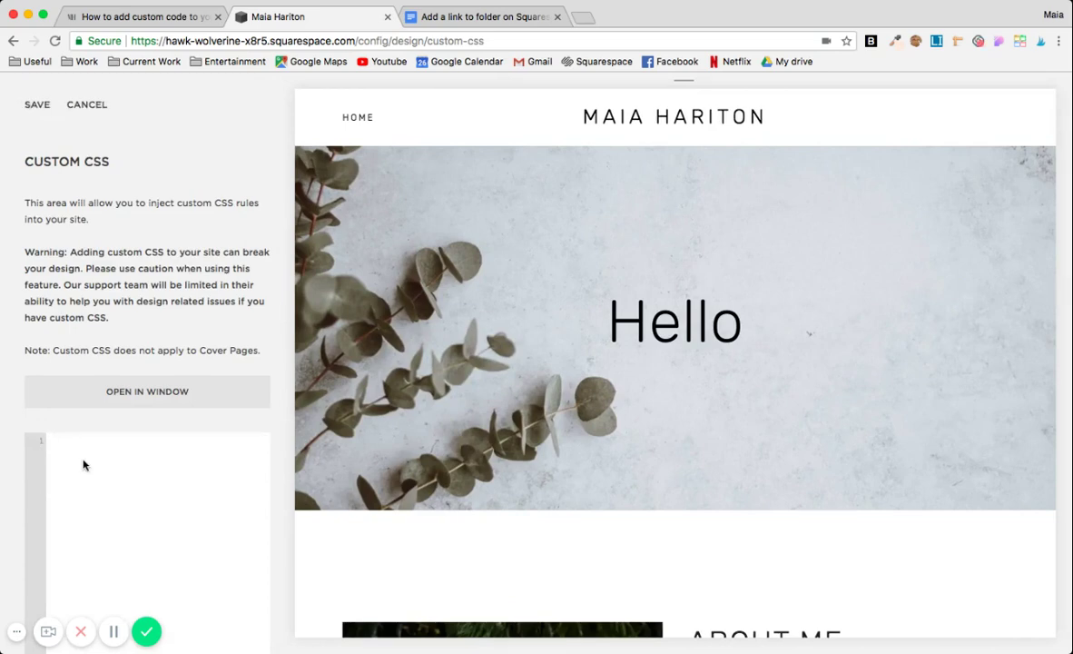
pyautogui.click(35, 104)
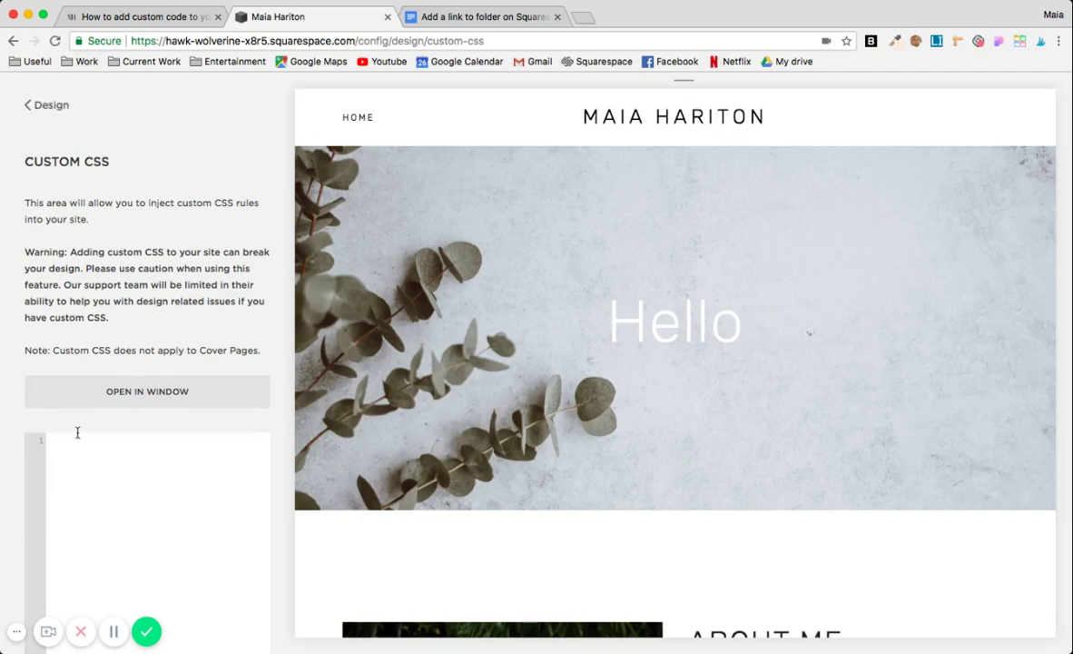
pyautogui.click(44, 105)
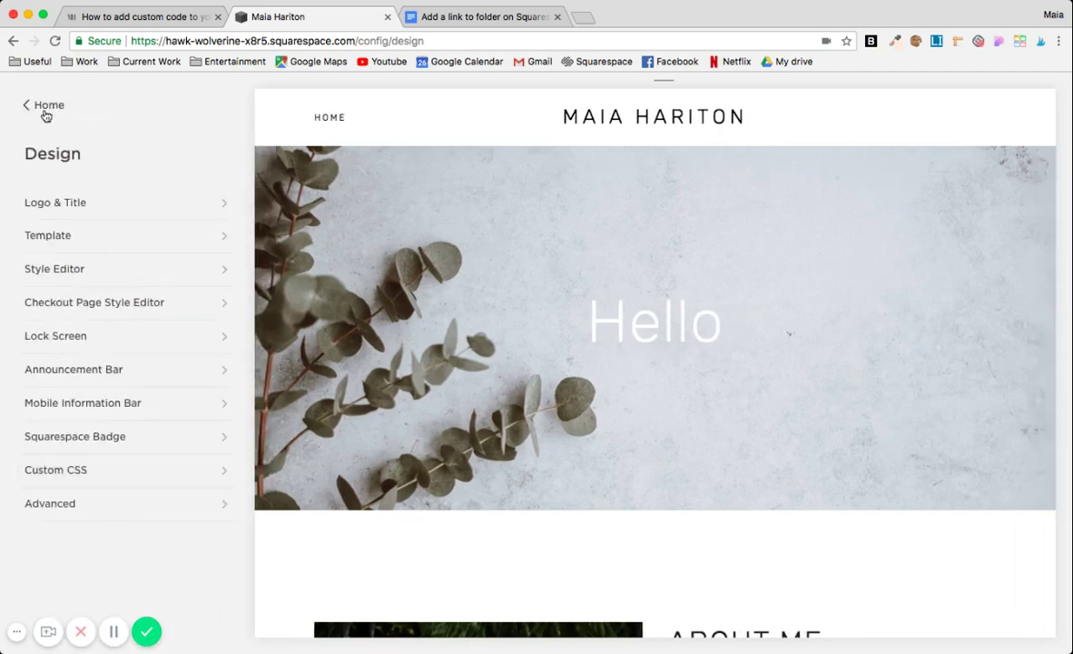
# Show the Pages panel listing Home with its Banner and About sections.
pyautogui.click(44, 108)
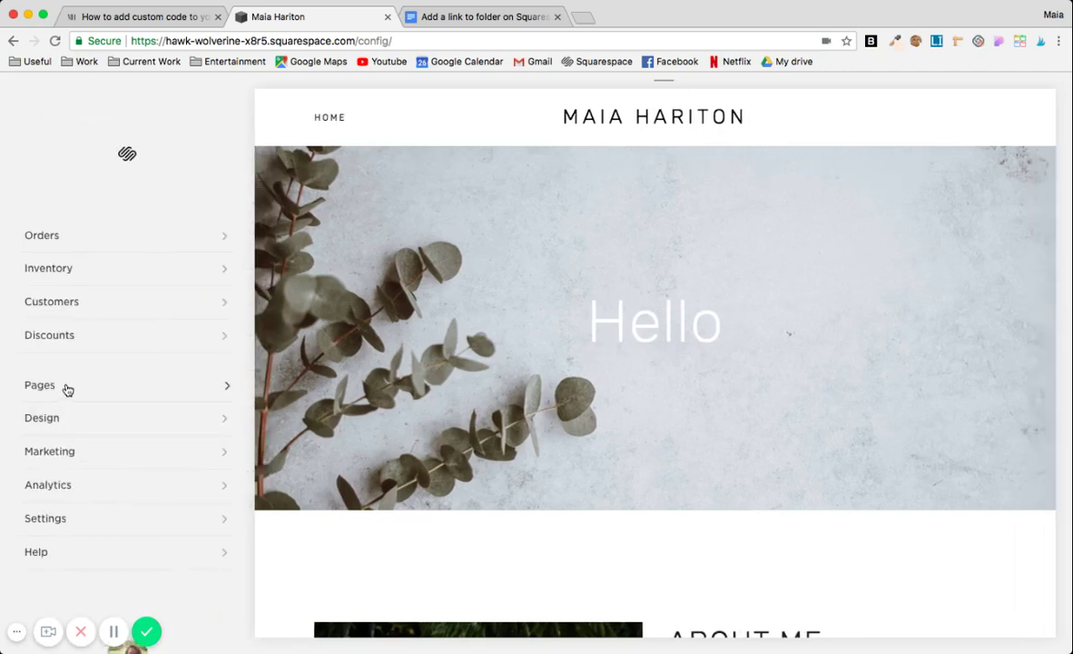
pyautogui.click(63, 385)
pyautogui.scroll(-3, 122, 427)
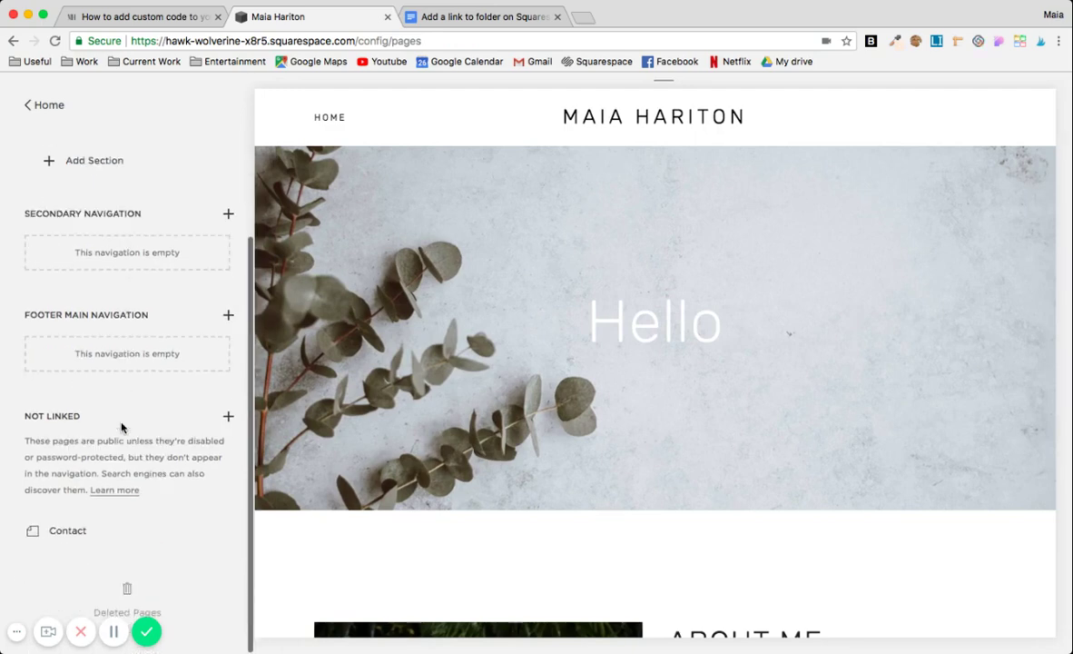
pyautogui.scroll(3, 122, 426)
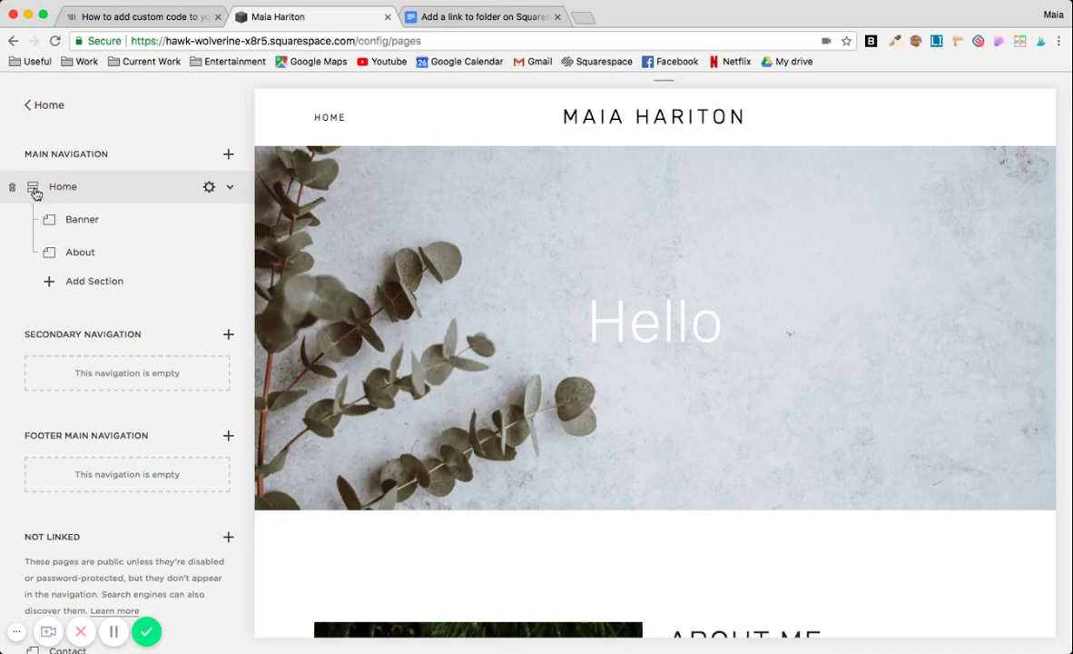
# Add the h1 { color: #000 !important; } rule inside <style> tags to Home's header code injection and save.
pyautogui.click(209, 187)
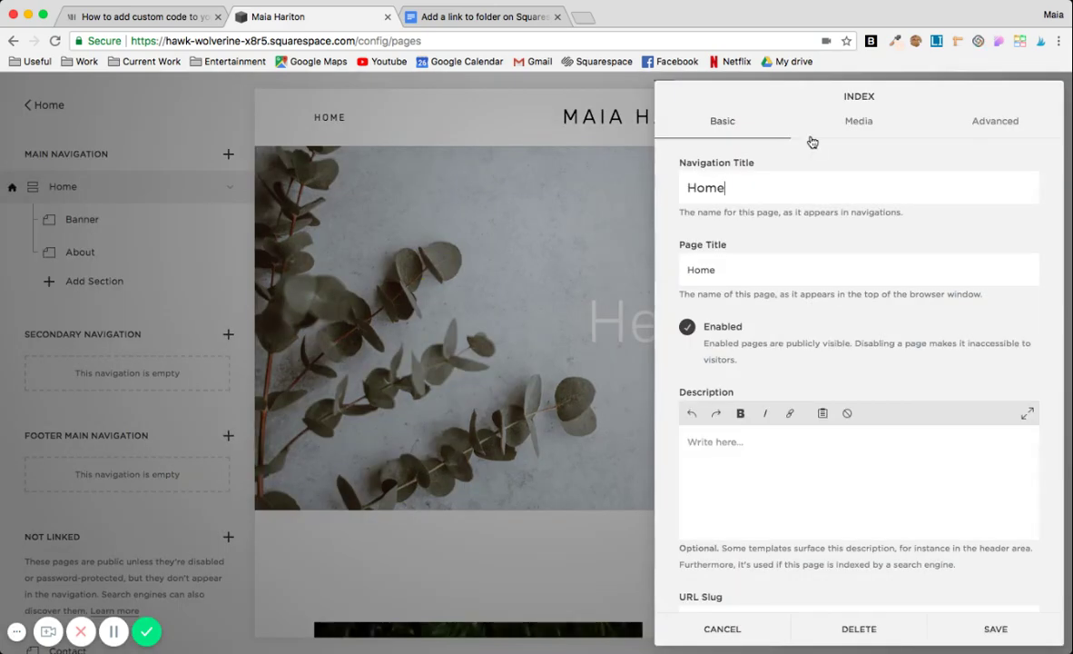
pyautogui.click(991, 121)
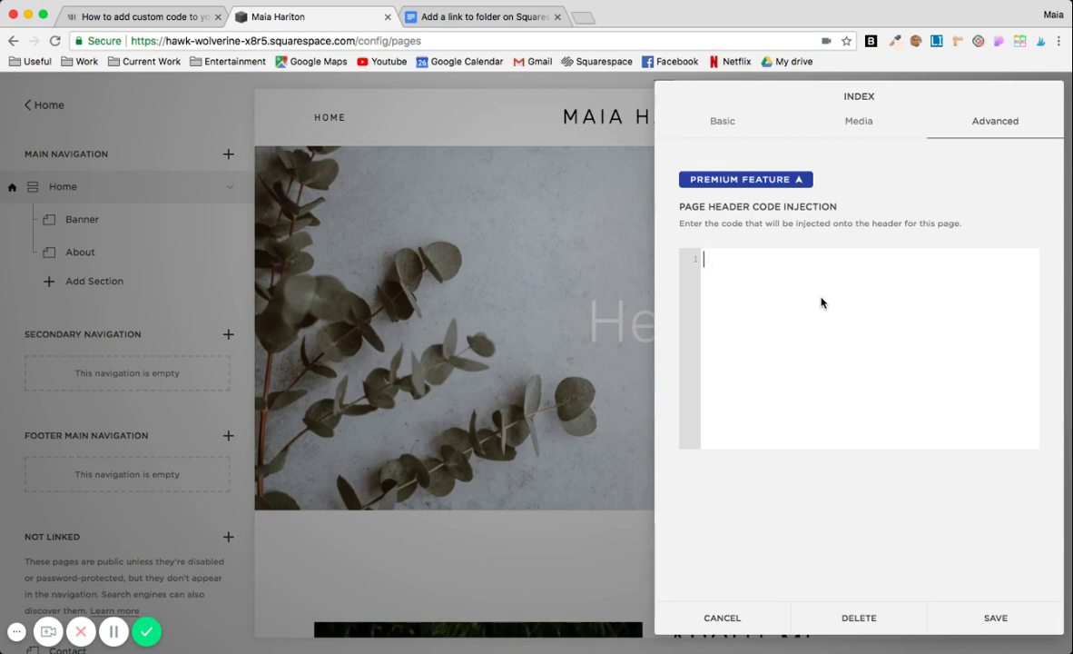
pyautogui.write('<style>')
pyautogui.press('Return')
pyautogui.press('Return')
pyautogui.press('Up')
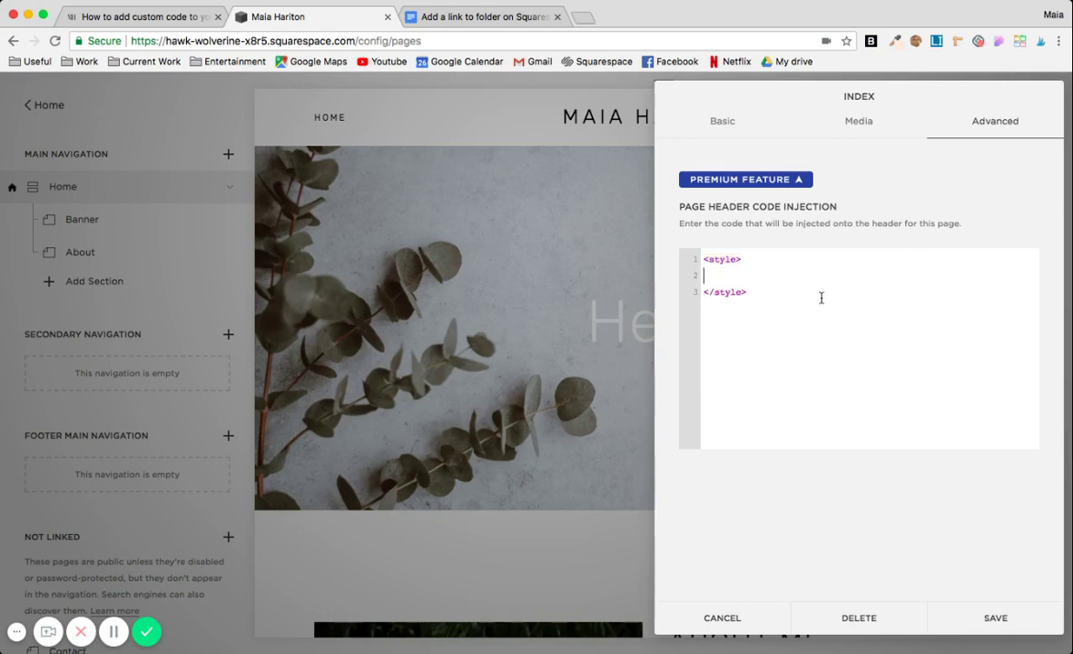
pyautogui.press('super+v')
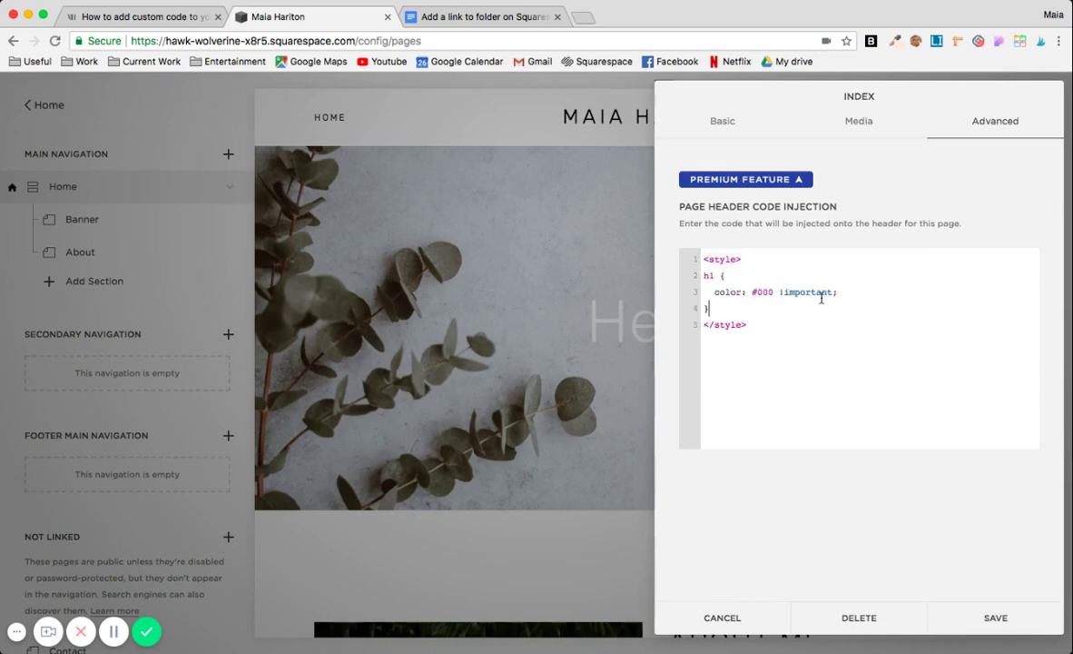
pyautogui.click(956, 618)
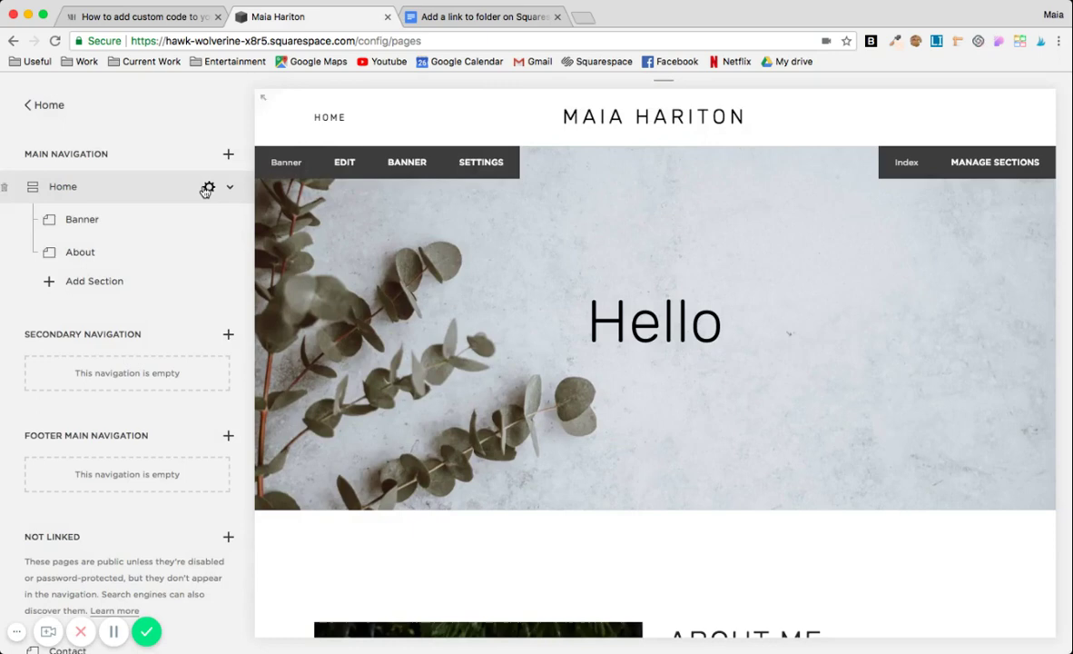
# Delete all the style code in the Home page's Advanced header injection and save it empty.
pyautogui.click(209, 189)
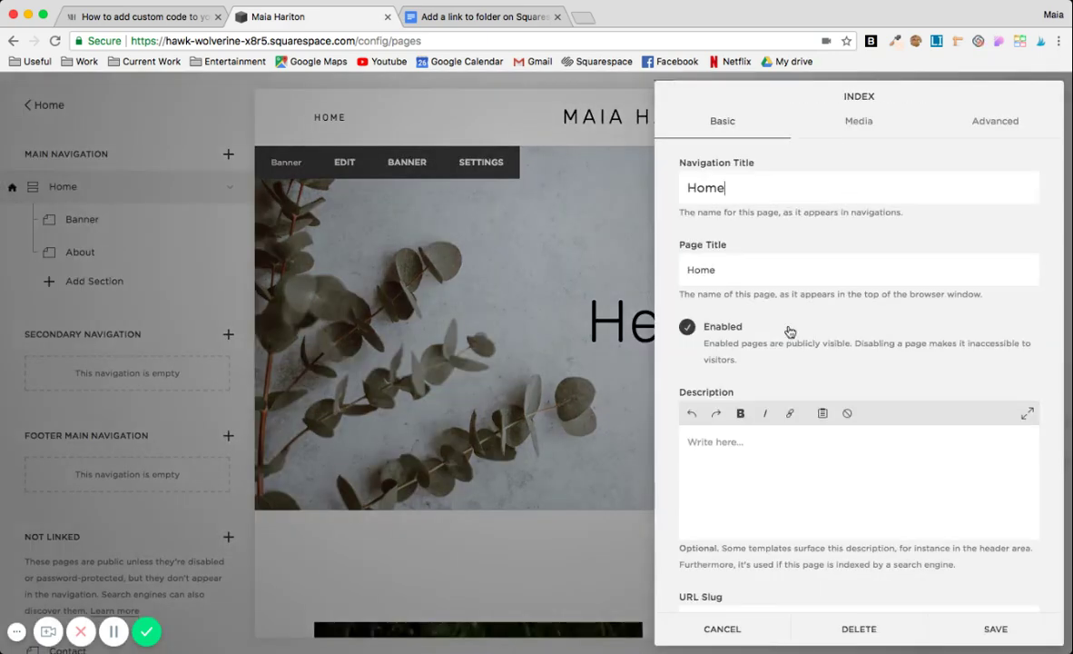
pyautogui.click(996, 127)
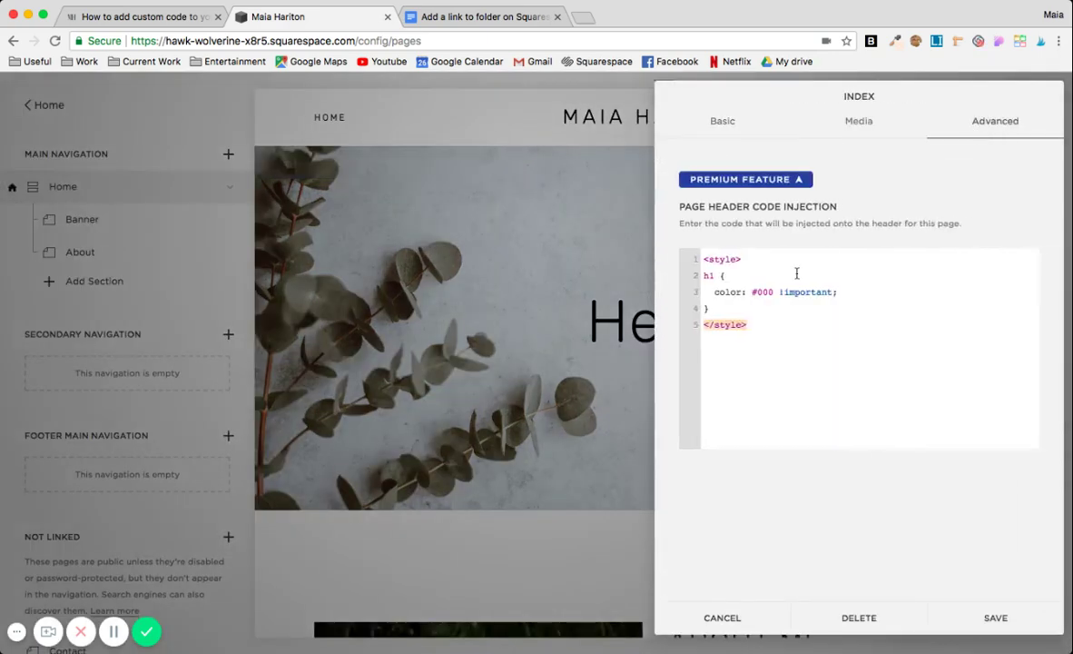
pyautogui.moveTo(766, 327); pyautogui.dragTo(695, 210)
pyautogui.press('cmd+c')
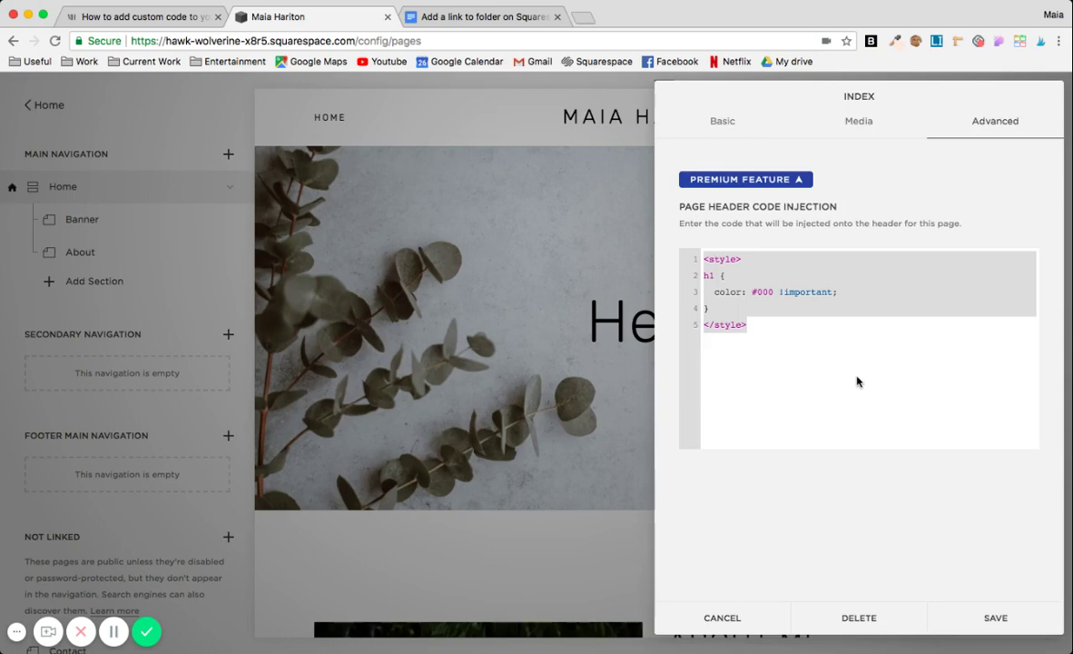
pyautogui.press('BackSpace')
pyautogui.click(999, 620)
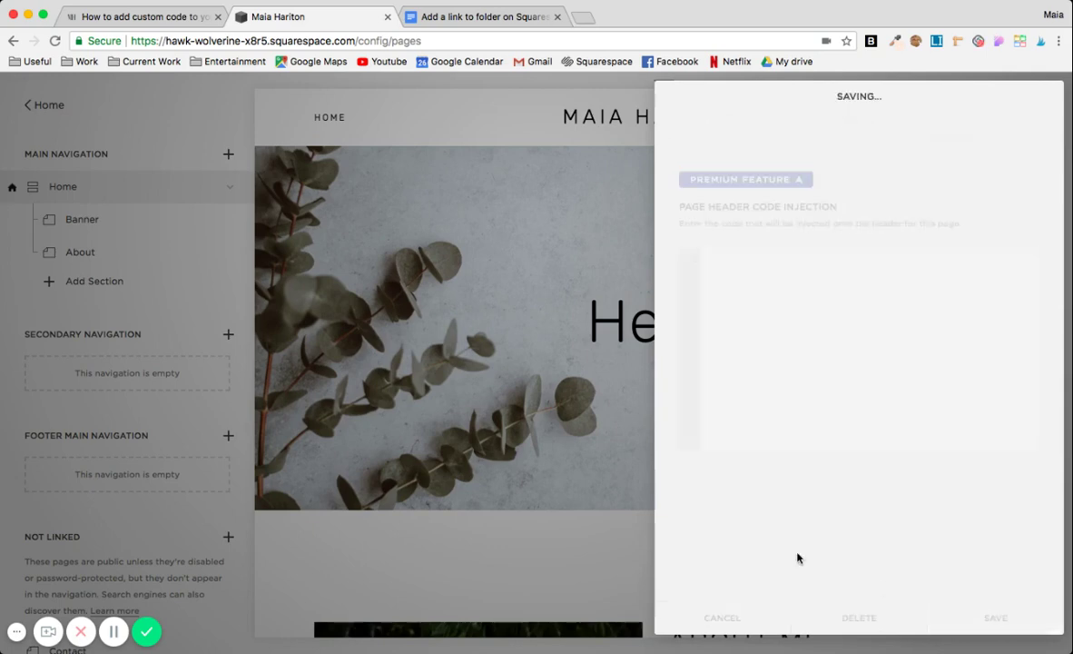
# Paste the five-line h1 colour style block into the Contact page's header code and save.
pyautogui.scroll(-3, 130, 487)
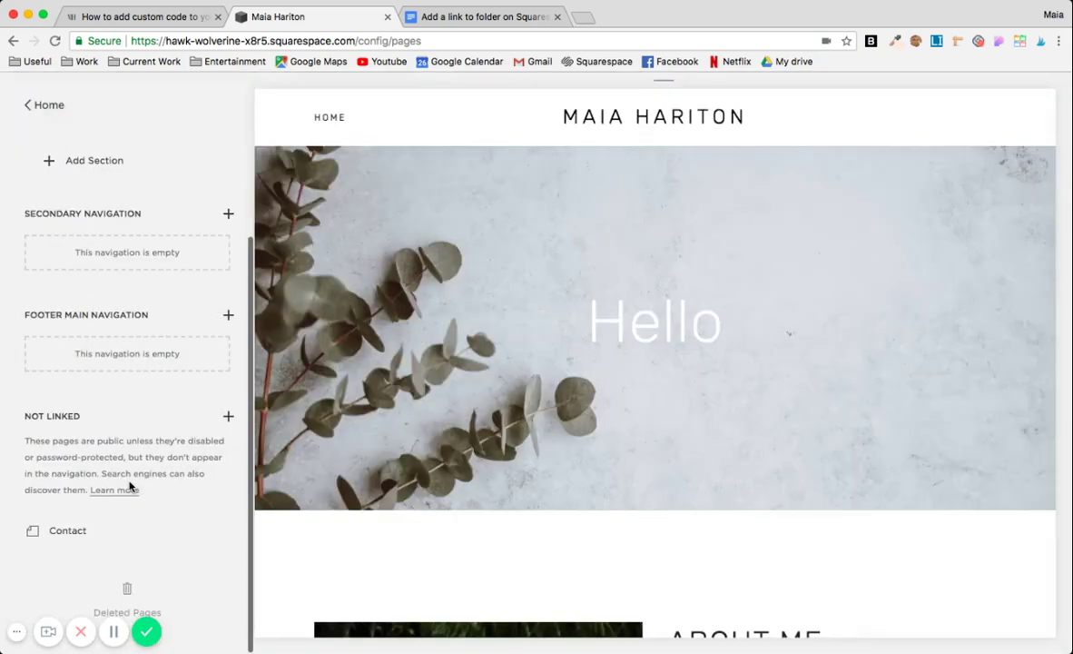
pyautogui.moveTo(41, 531)
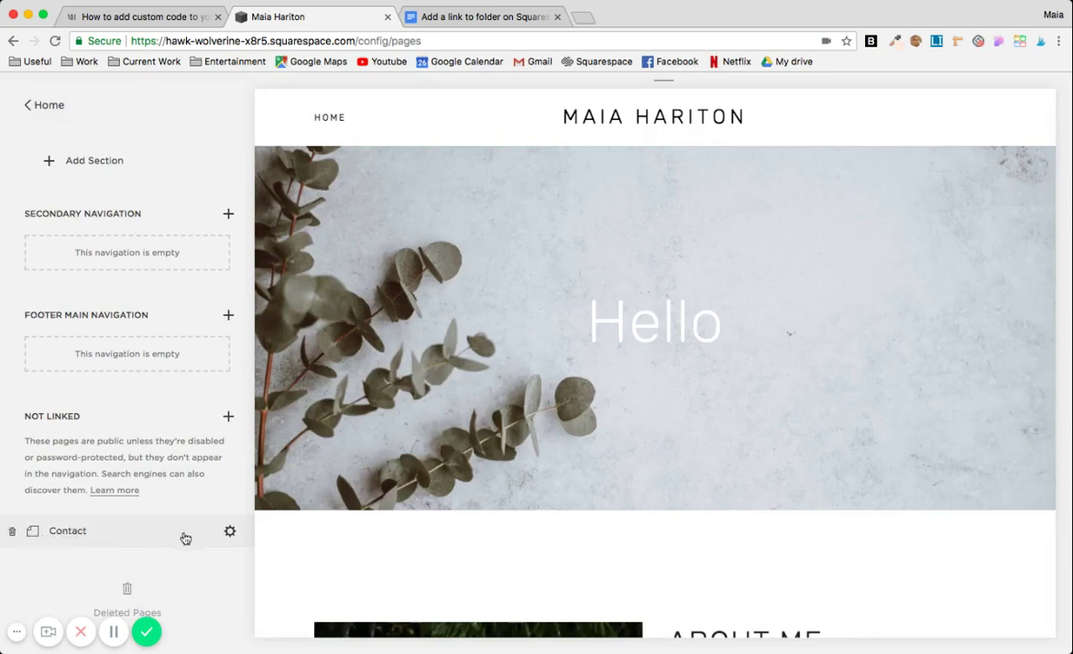
pyautogui.click(230, 534)
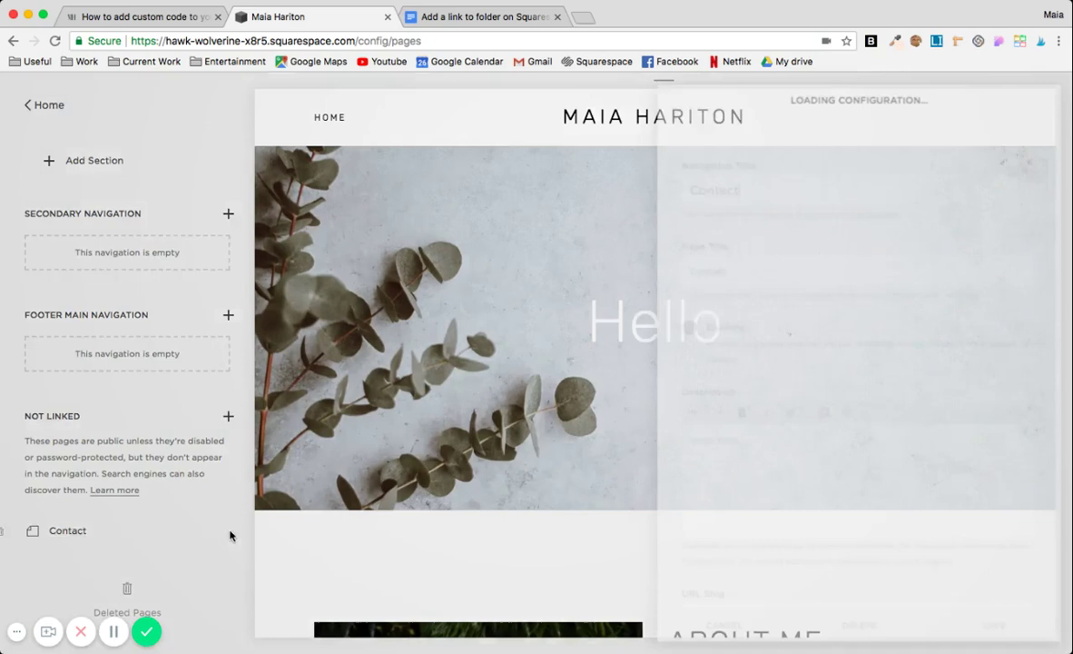
pyautogui.click(1011, 121)
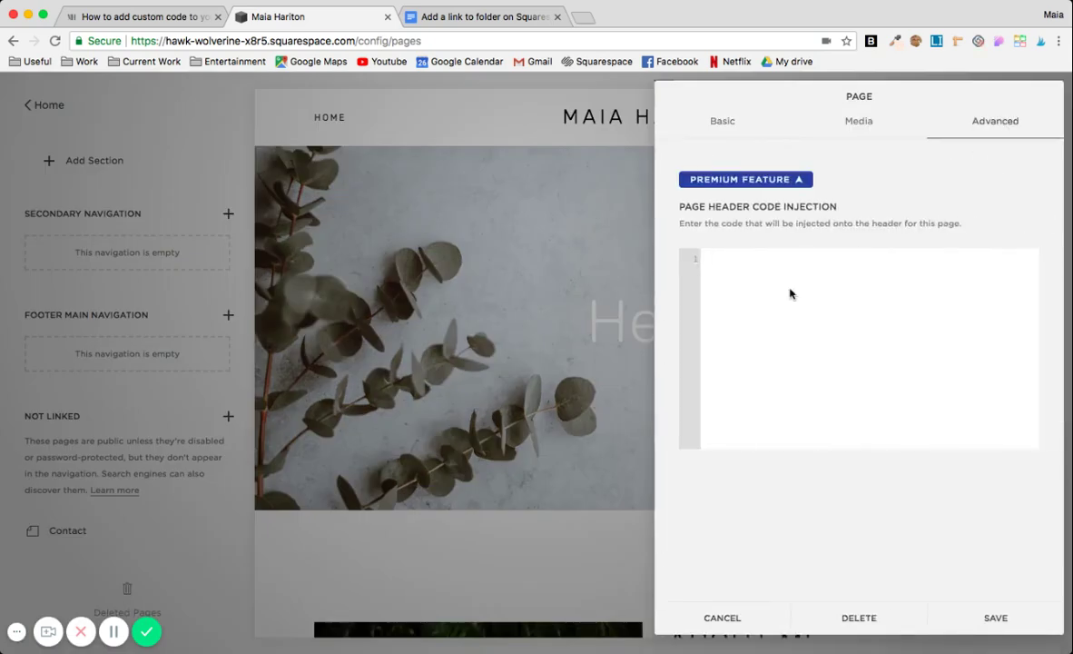
pyautogui.click(784, 307)
pyautogui.press('cmd+v')
pyautogui.click(989, 623)
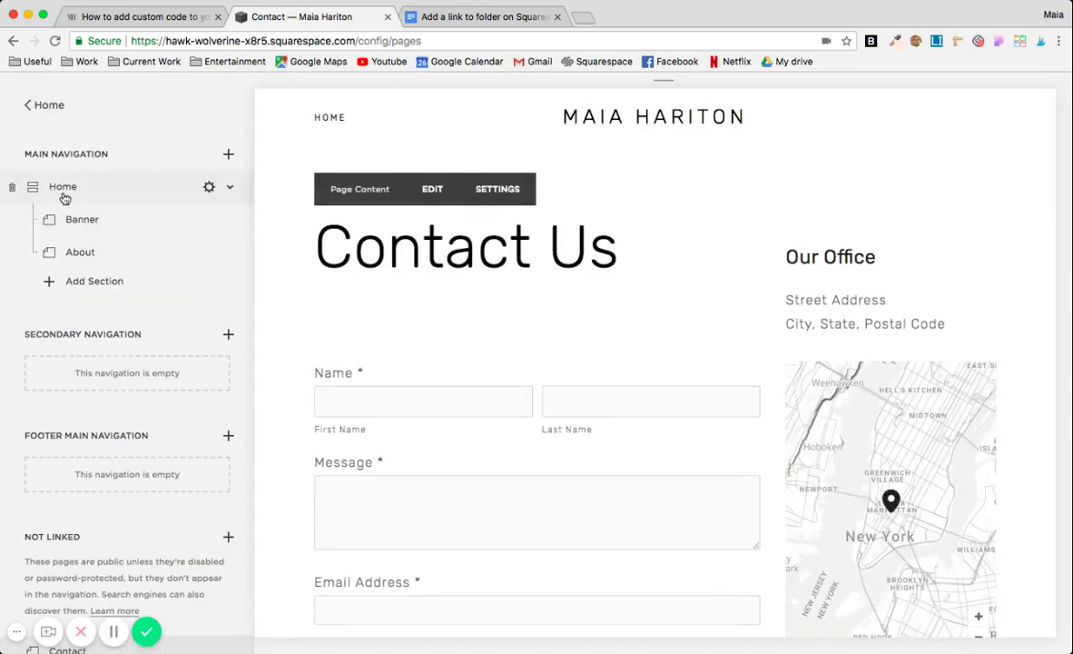
# Show the Home page in the preview, then switch to the 'Add a link to folder on Squarespace' document.
pyautogui.click(64, 192)
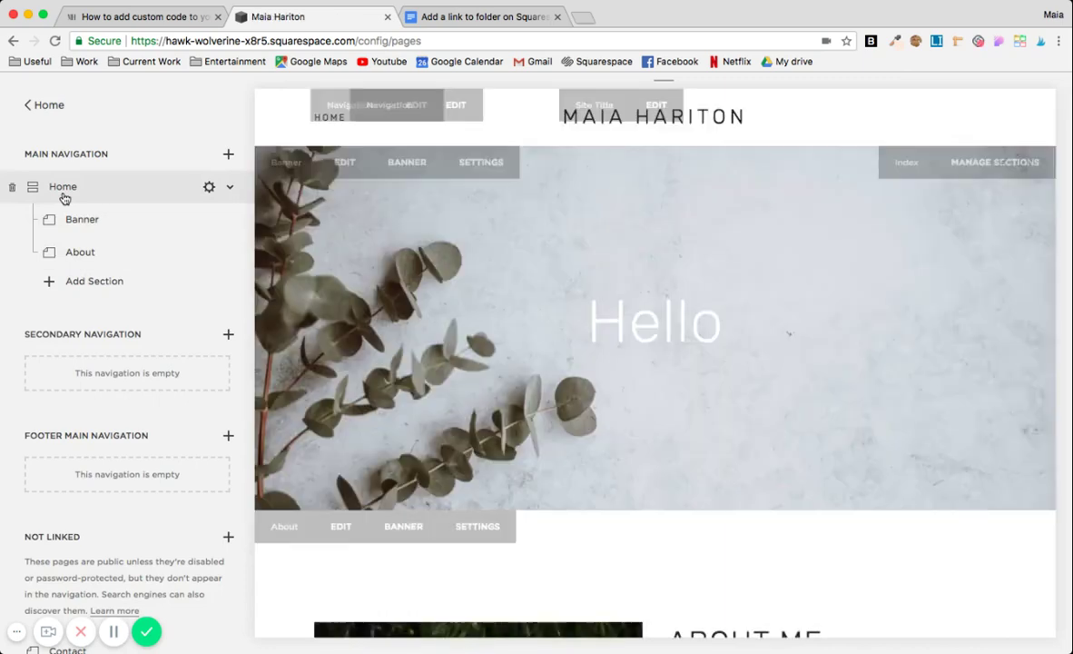
pyautogui.moveTo(202, 204)
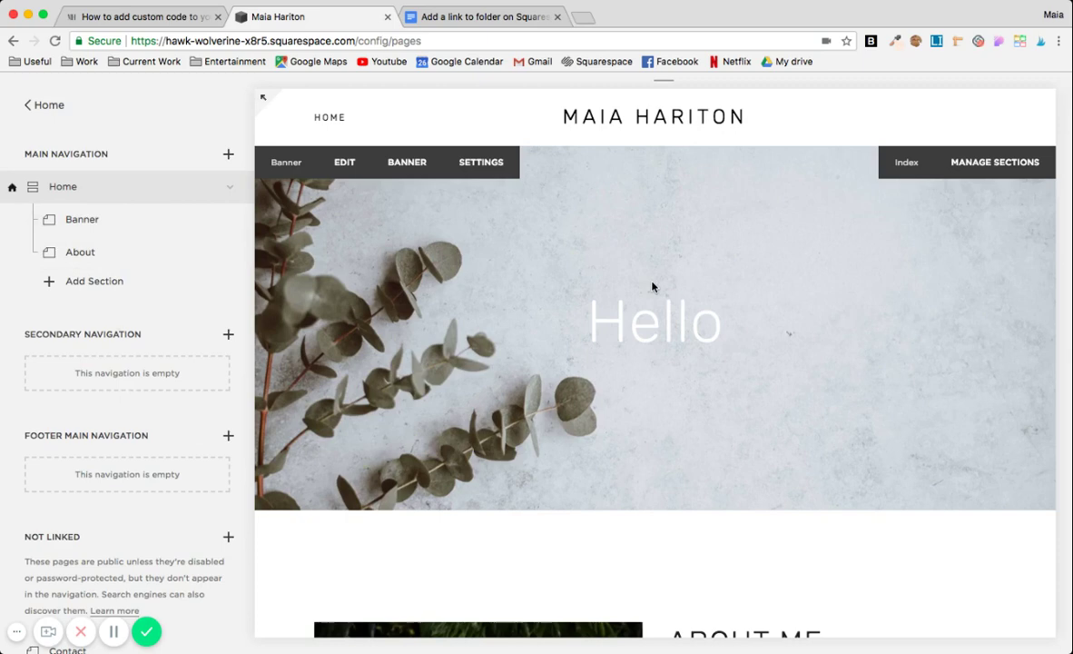
pyautogui.click(462, 20)
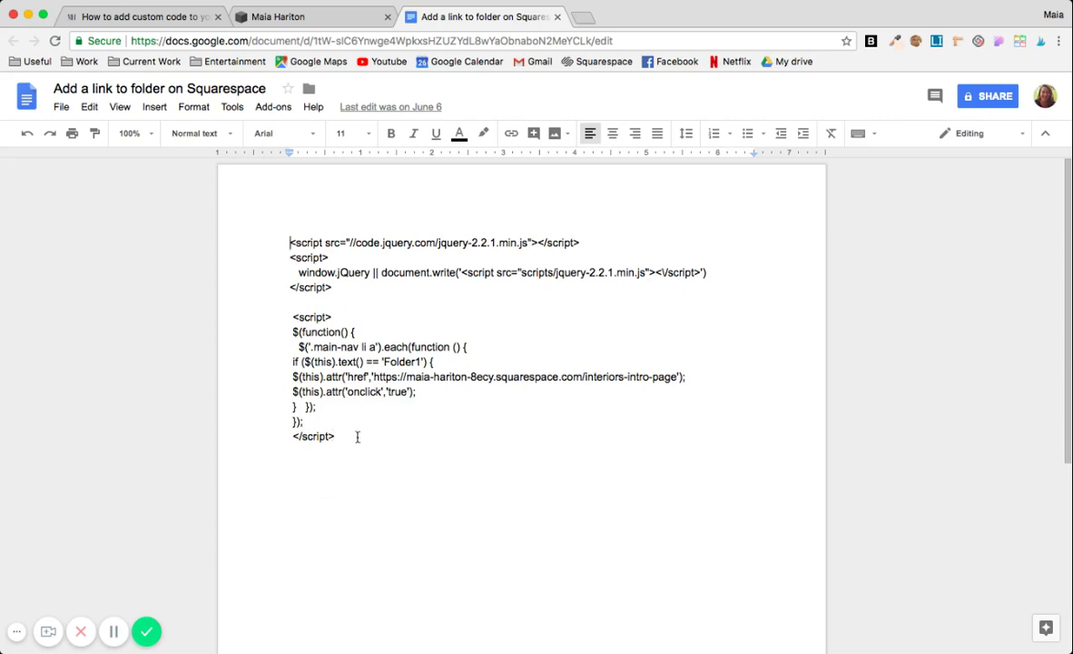
# Select the whole jQuery 2.2.1 loader and Folder1 link script in the document.
pyautogui.moveTo(352, 436); pyautogui.dragTo(282, 191)
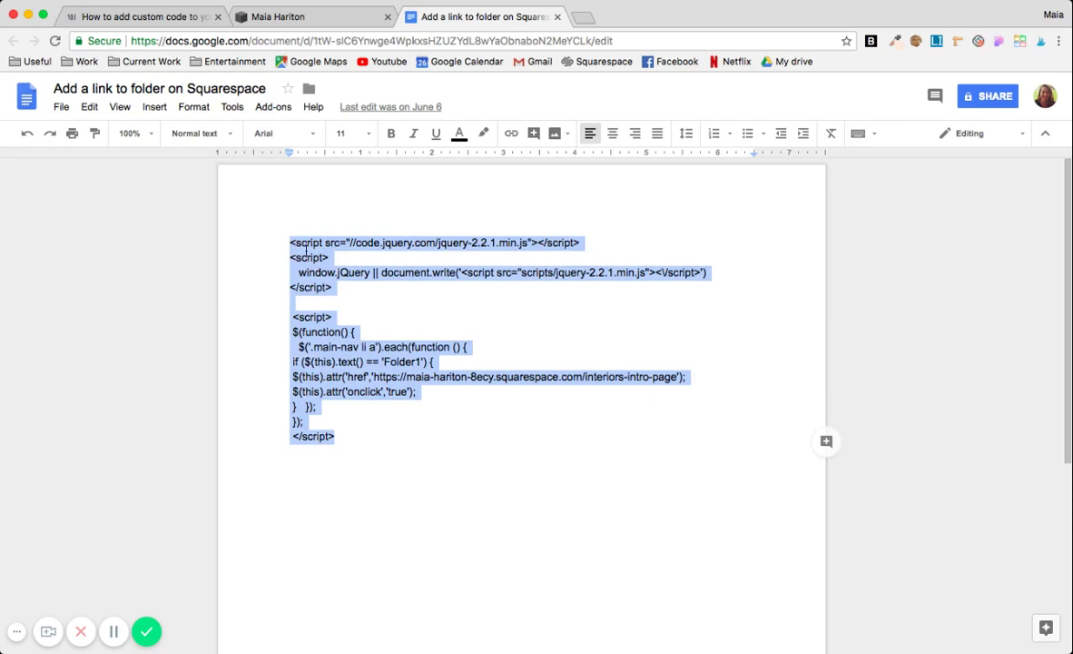
pyautogui.moveTo(290, 243); pyautogui.dragTo(323, 242)
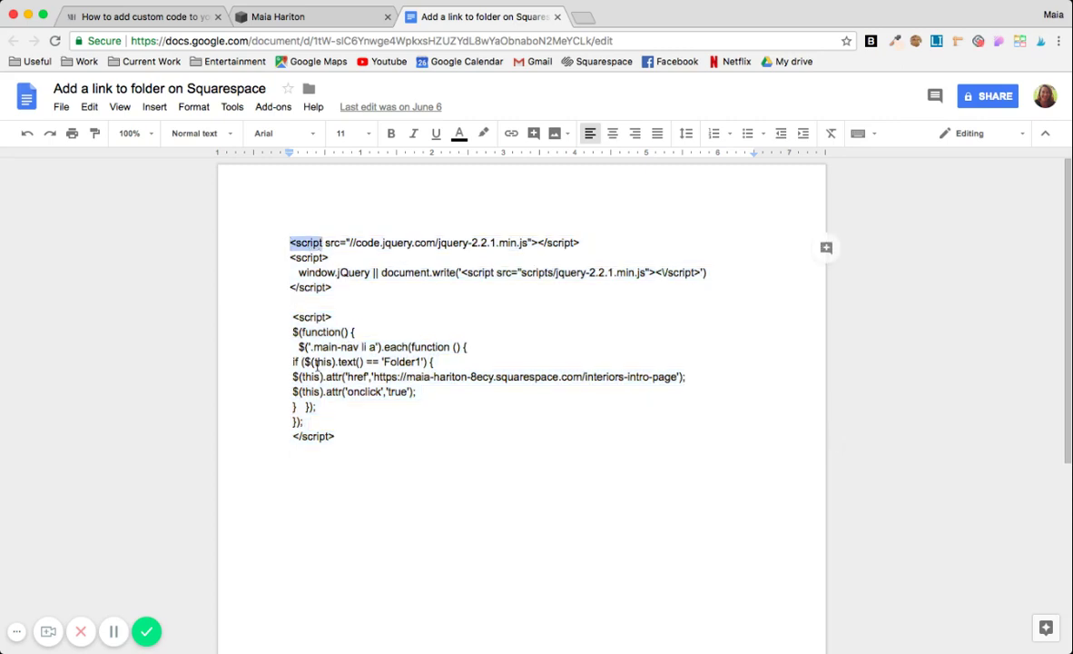
pyautogui.moveTo(336, 437); pyautogui.dragTo(259, 202)
pyautogui.press('super+c')
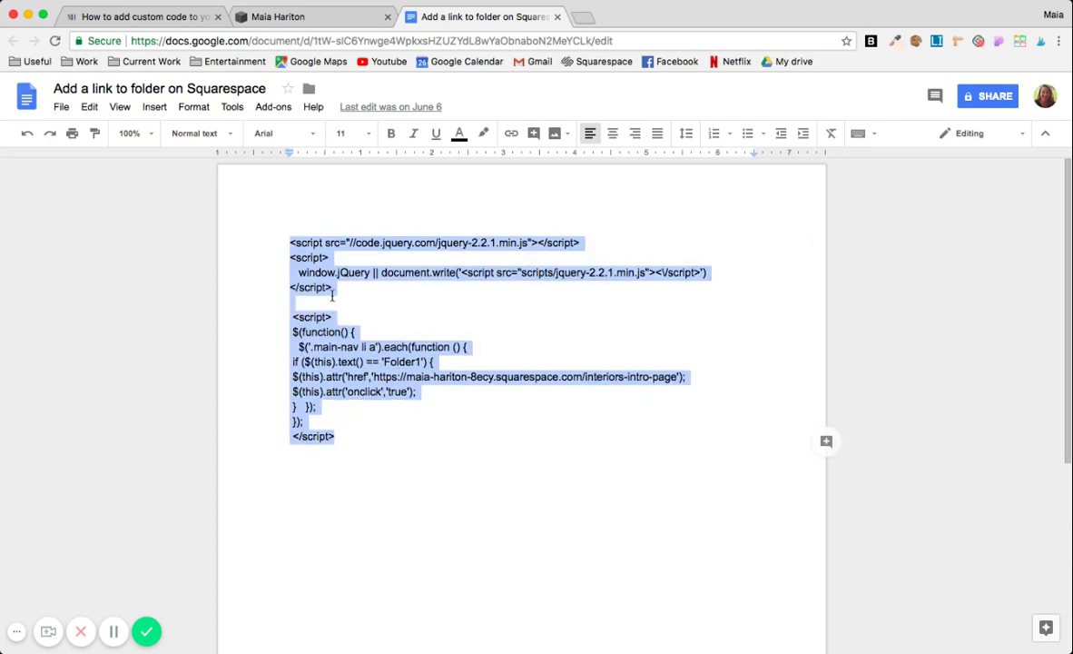
# Back in Squarespace, open the site-wide Code Injection settings under Settings > Advanced.
pyautogui.click(293, 18)
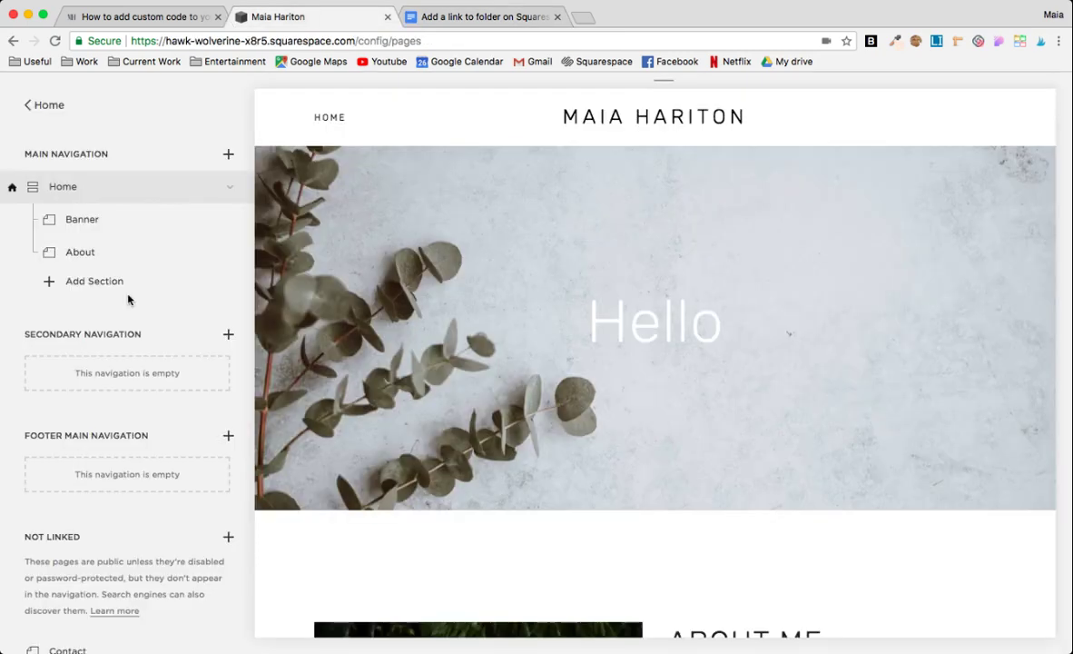
pyautogui.click(50, 105)
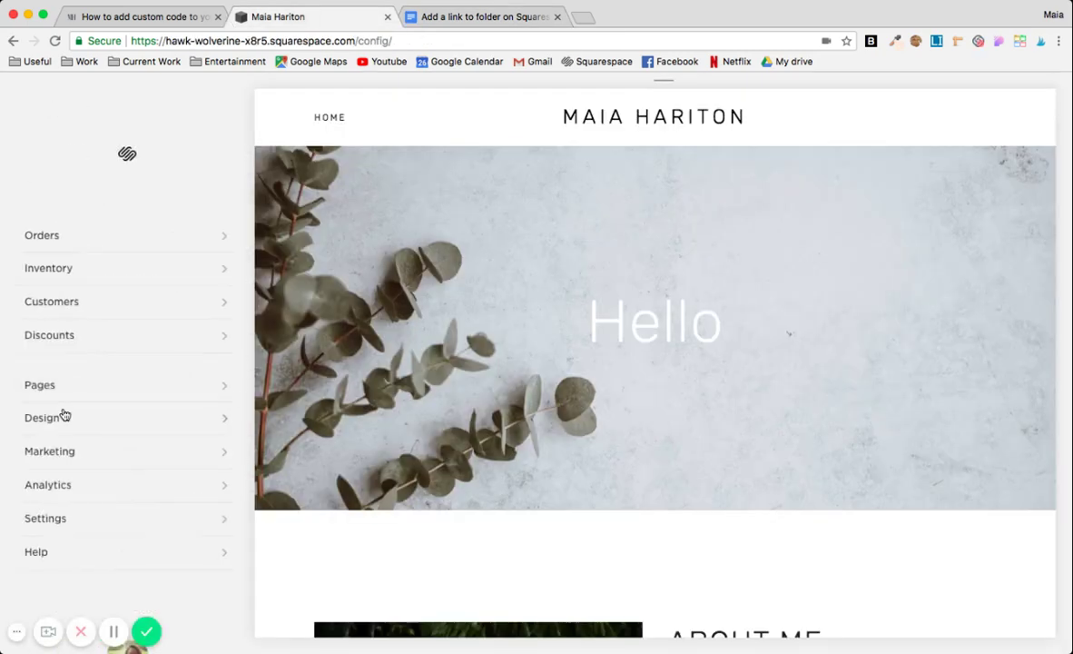
pyautogui.click(48, 517)
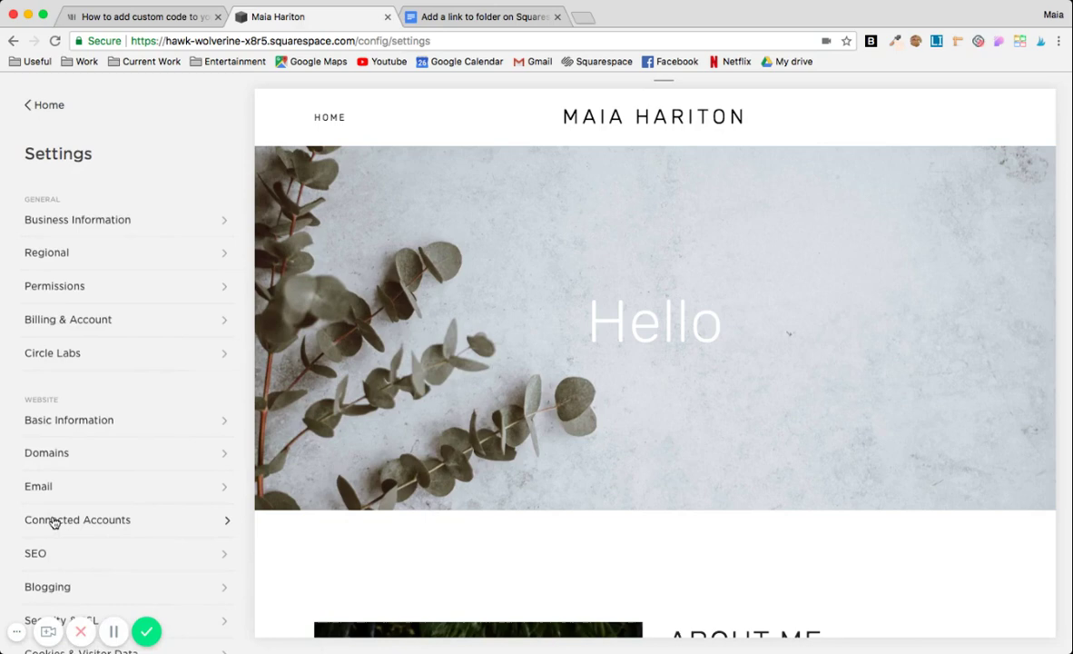
pyautogui.scroll(-3, 84, 425)
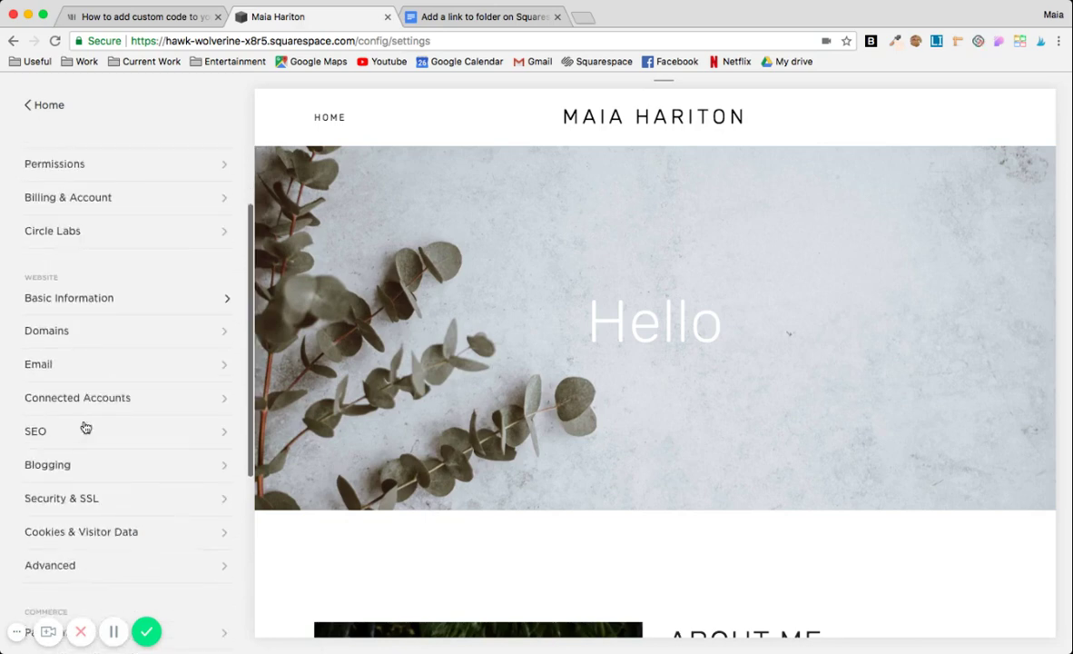
pyautogui.scroll(-4, 85, 427)
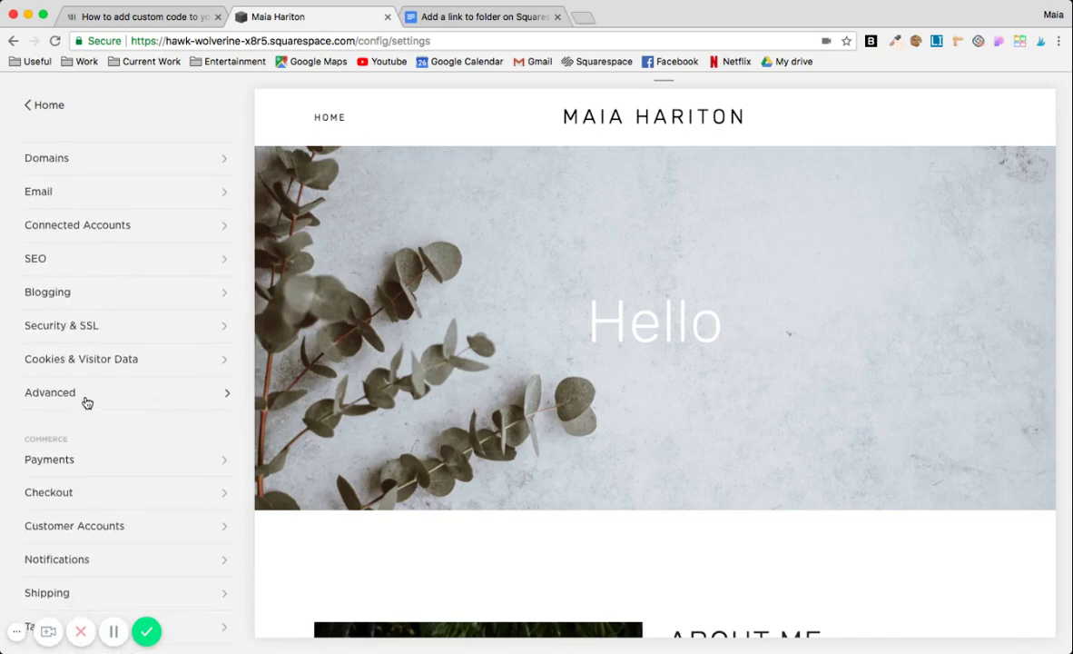
pyautogui.click(80, 399)
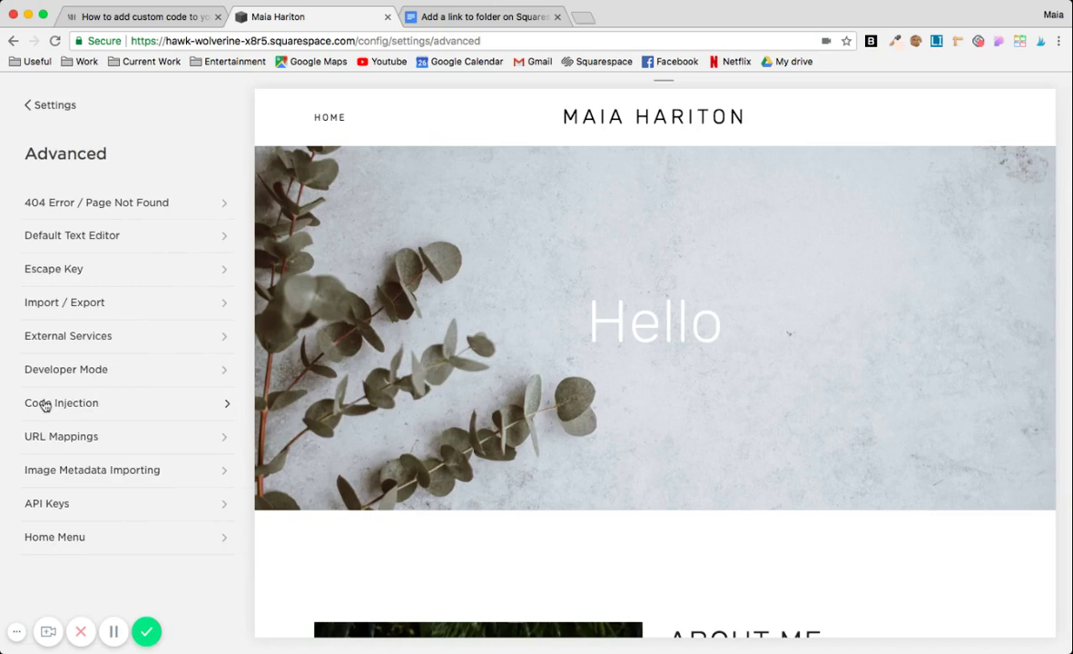
pyautogui.click(117, 414)
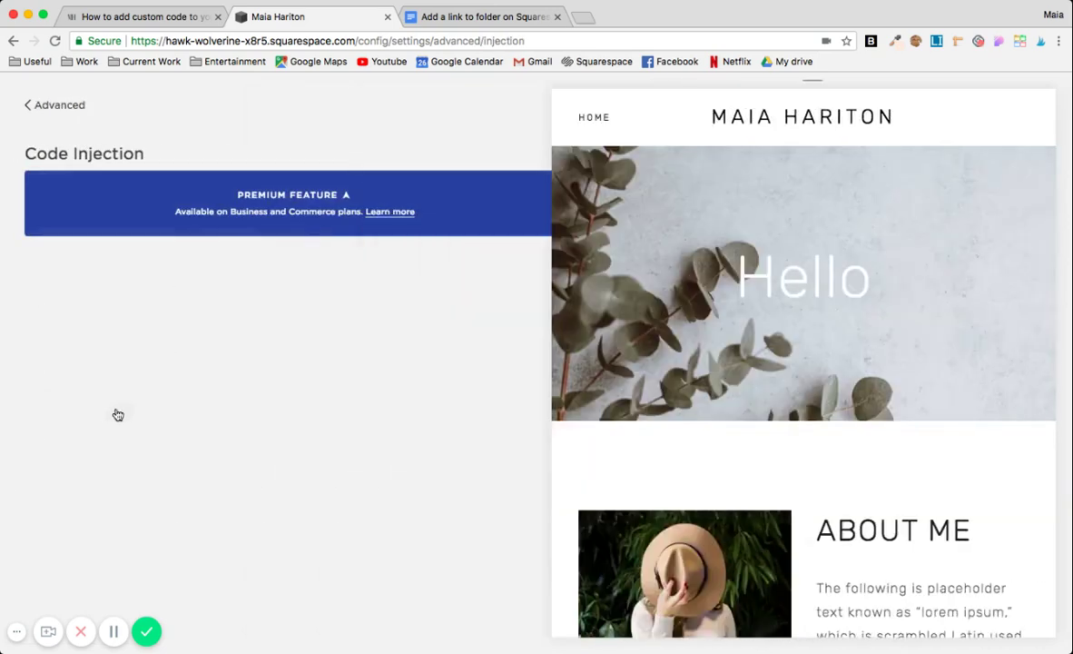
pyautogui.scroll(-1, 17, 330)
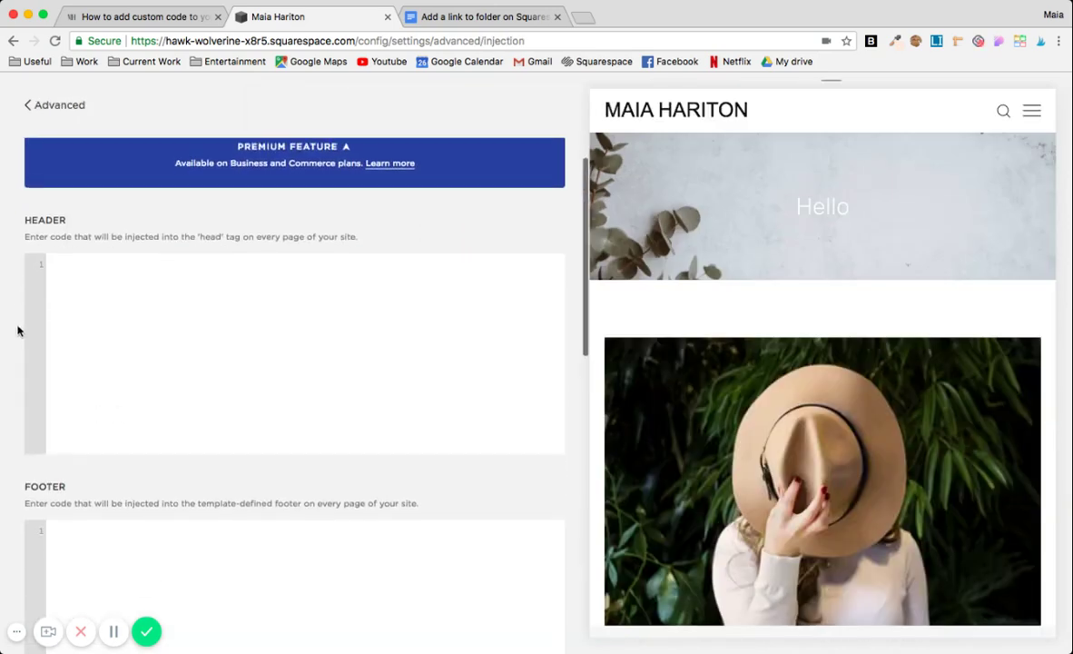
pyautogui.scroll(1, 18, 330)
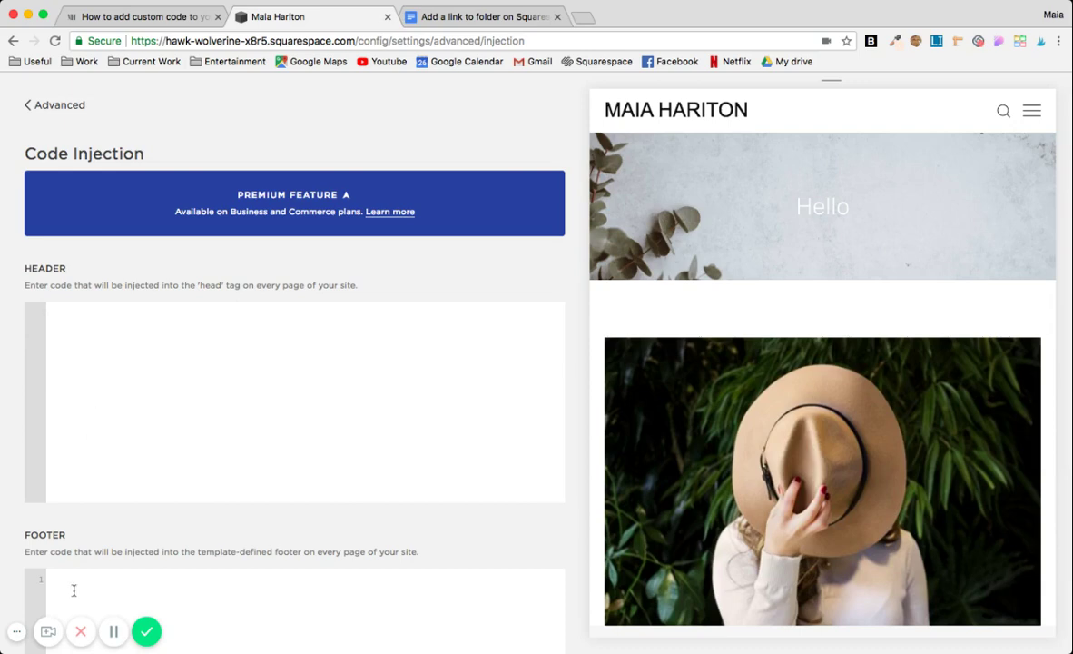
# Paste the jQuery folder-link script into the Header box and save it.
pyautogui.click(107, 381)
pyautogui.press('super+v')
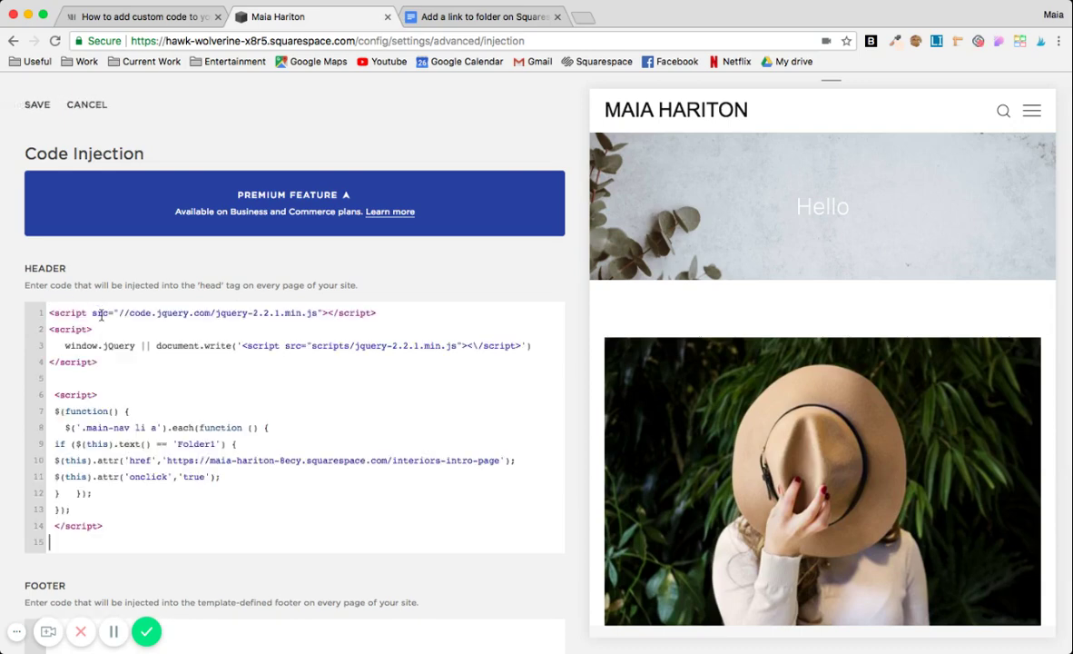
pyautogui.click(36, 106)
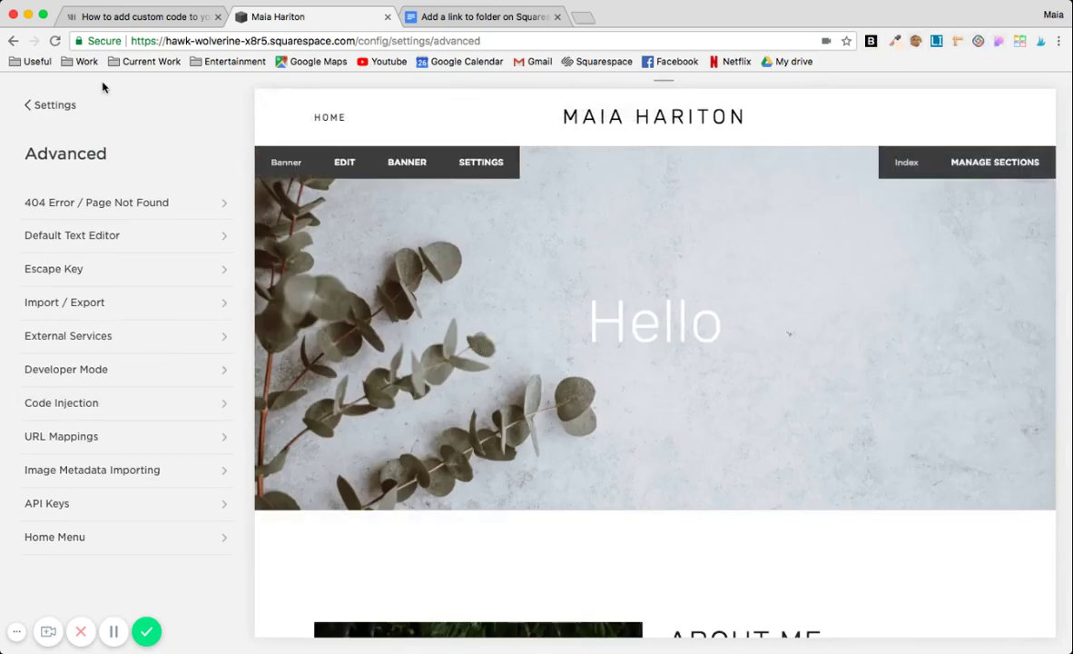
# Delete all the folder-link code from the Code Injection header, save it empty, and return to Advanced.
pyautogui.click(94, 406)
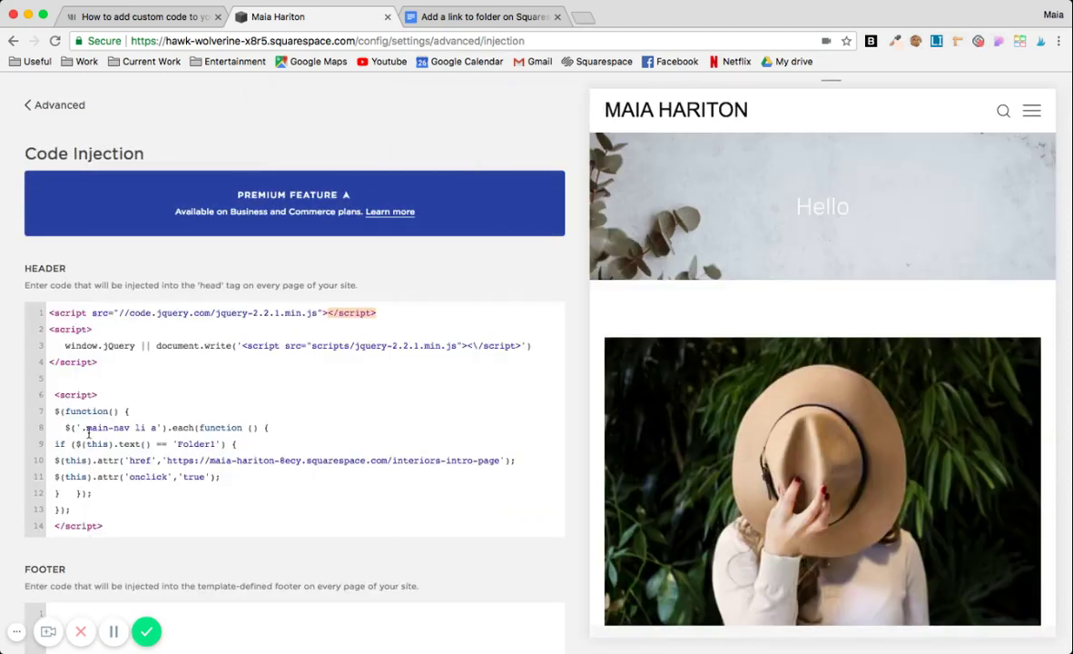
pyautogui.press('super+a')
pyautogui.press('super+c')
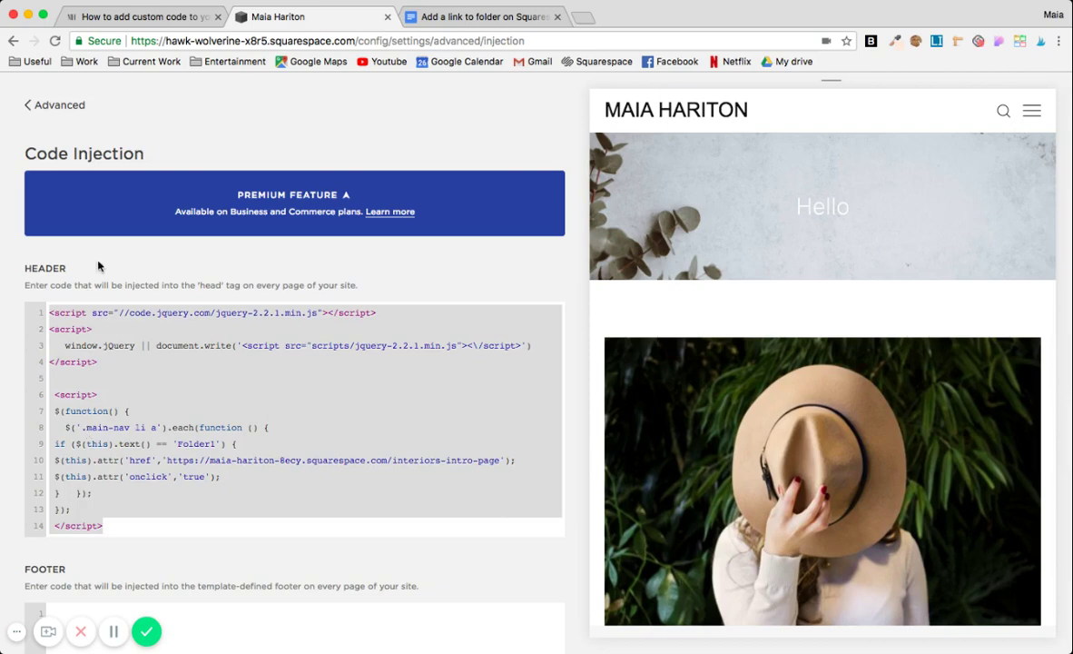
pyautogui.press('BackSpace')
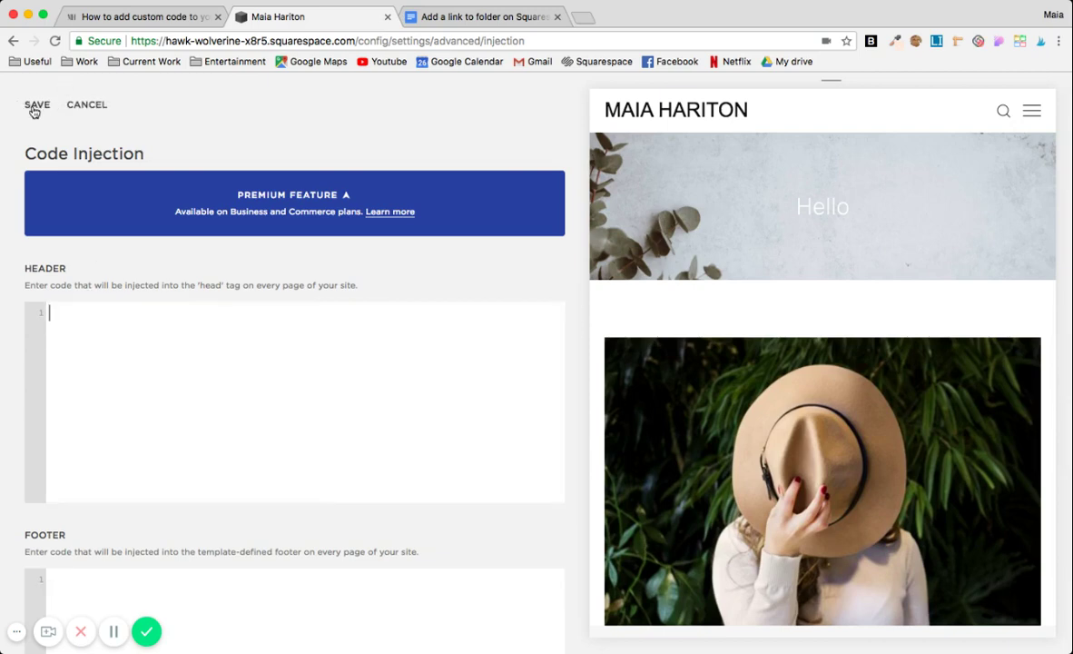
pyautogui.click(36, 105)
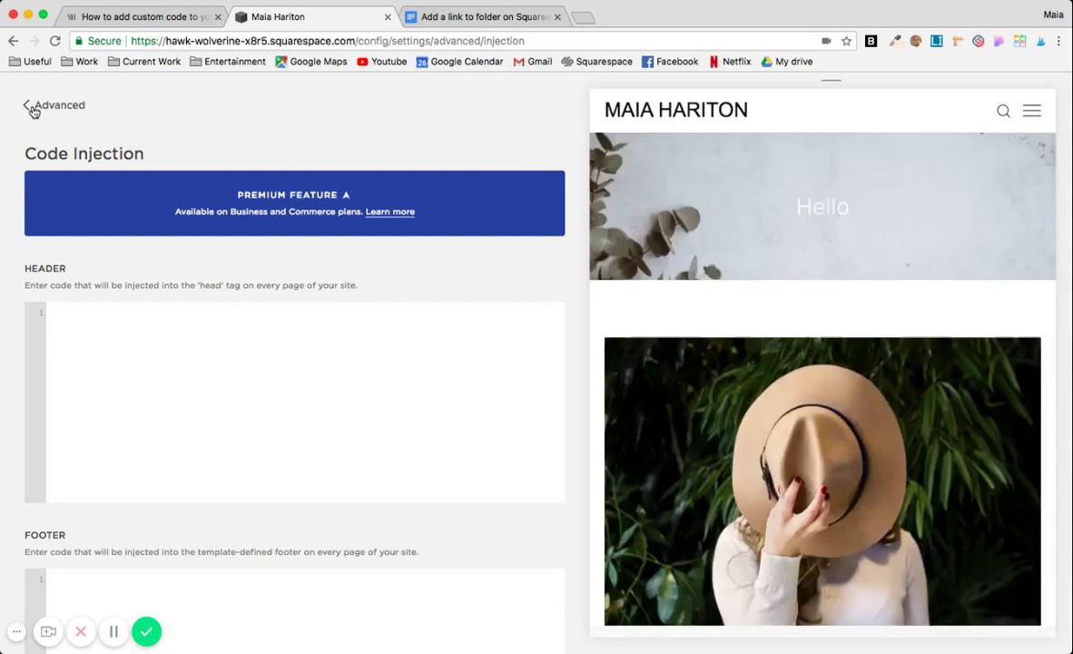
pyautogui.click(33, 106)
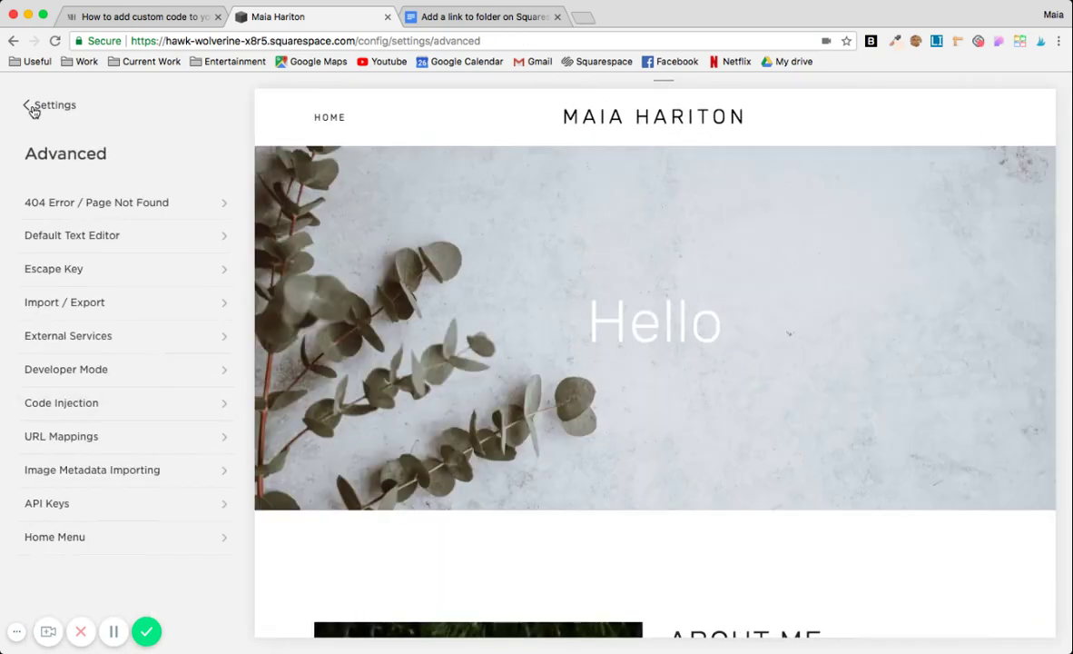
# Go back to Pages and open the Home page's Advanced settings.
pyautogui.click(34, 106)
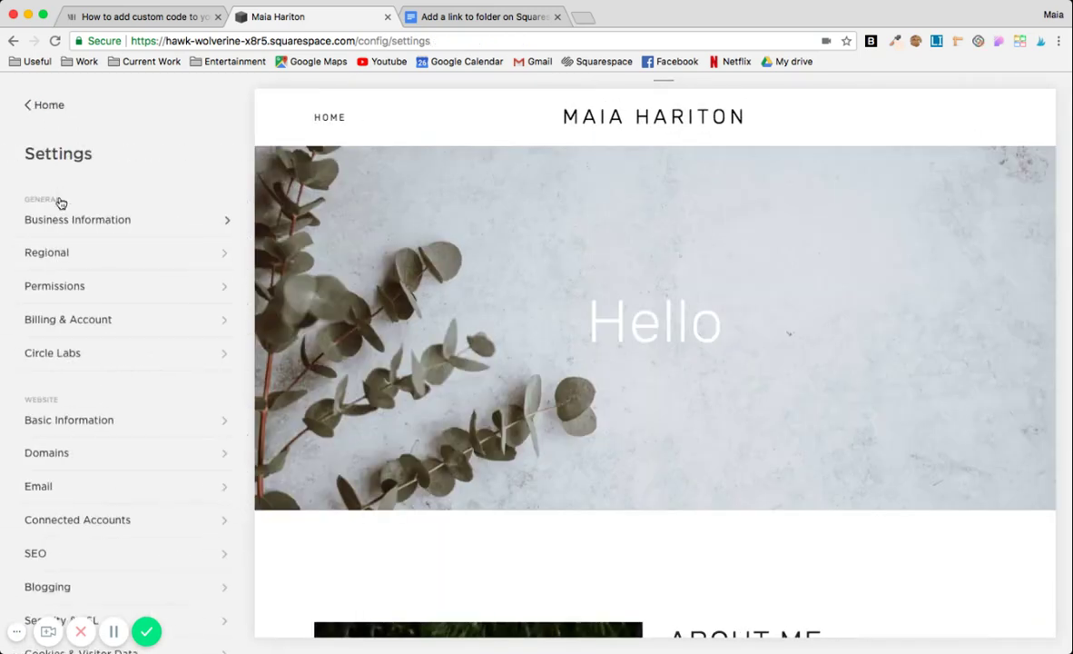
pyautogui.click(41, 98)
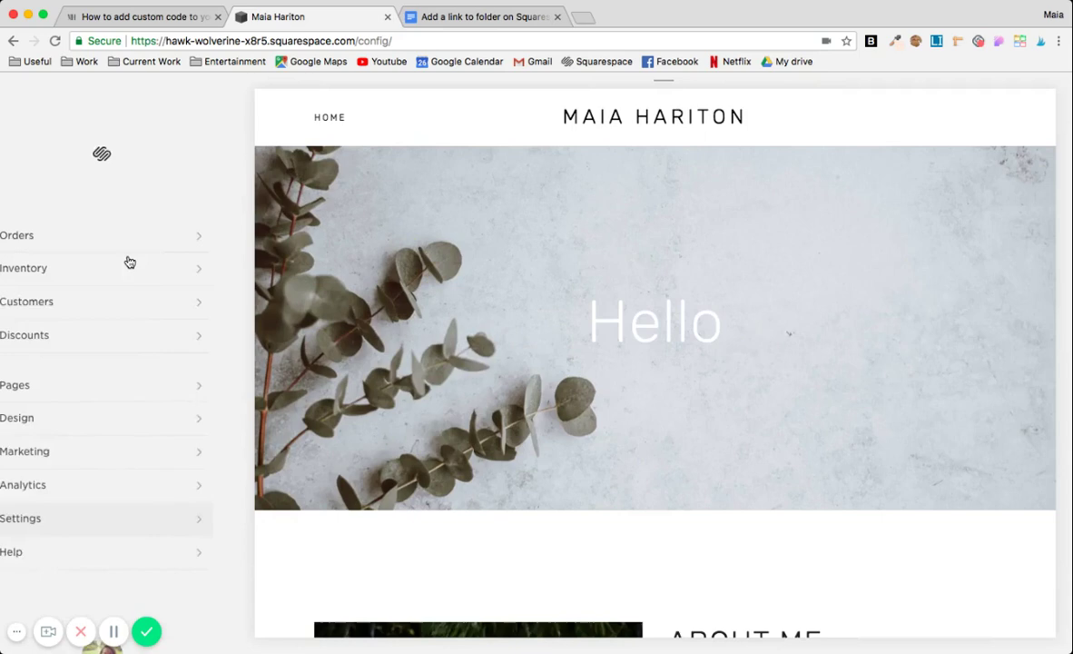
pyautogui.click(55, 388)
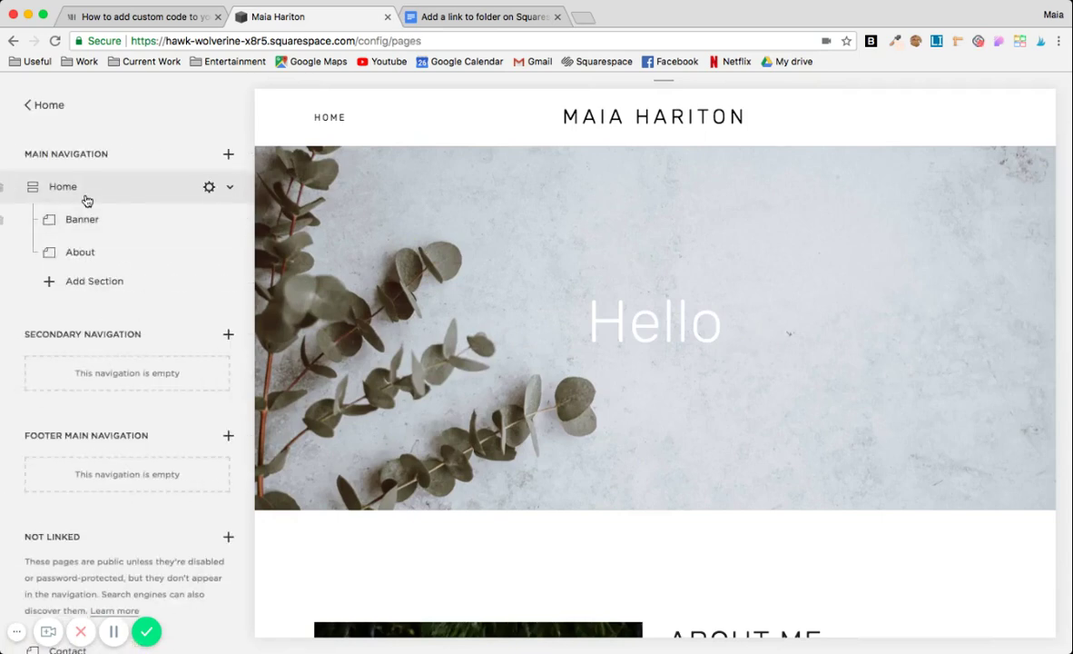
pyautogui.click(209, 188)
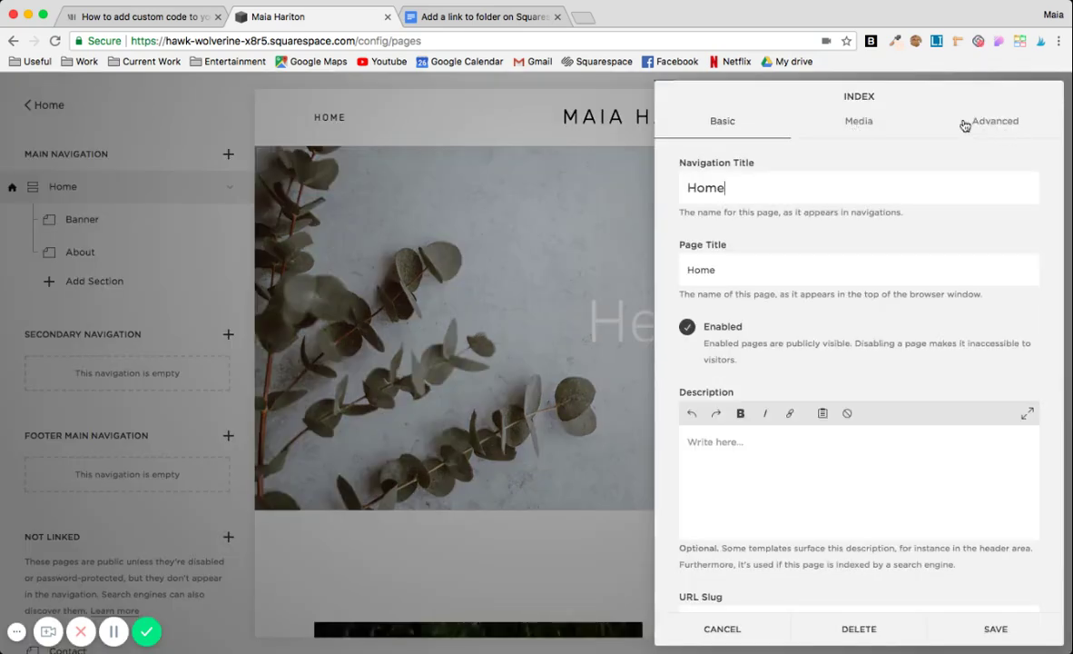
pyautogui.click(1001, 124)
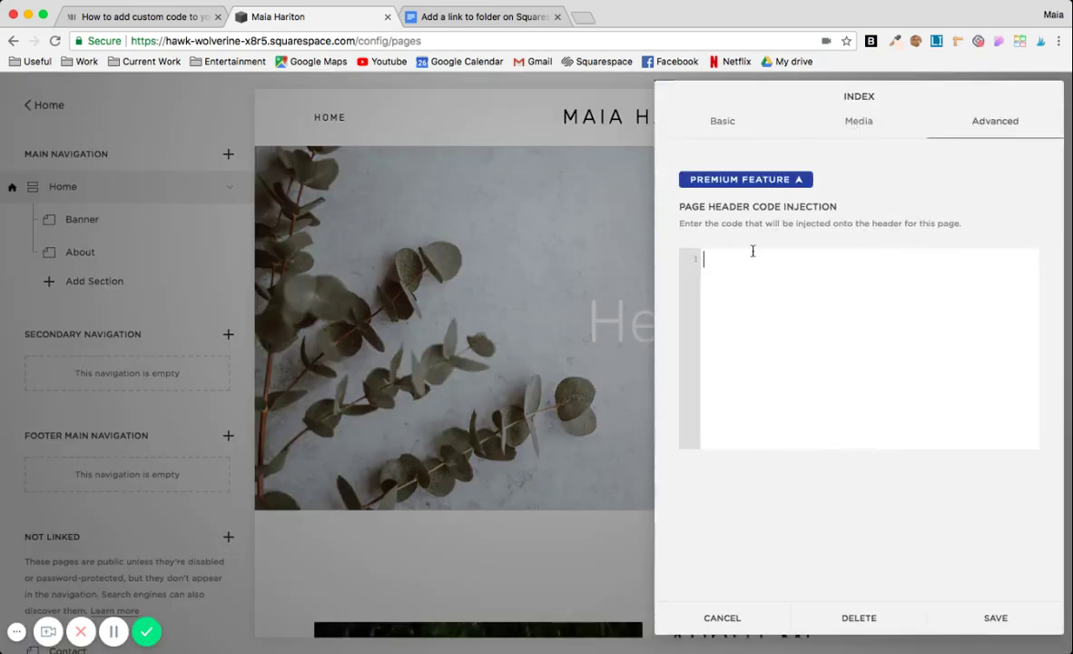
# Paste the 14-line jQuery Folder1 link script into the Home Page Header Code Injection and save.
pyautogui.click(749, 256)
pyautogui.press('super+v')
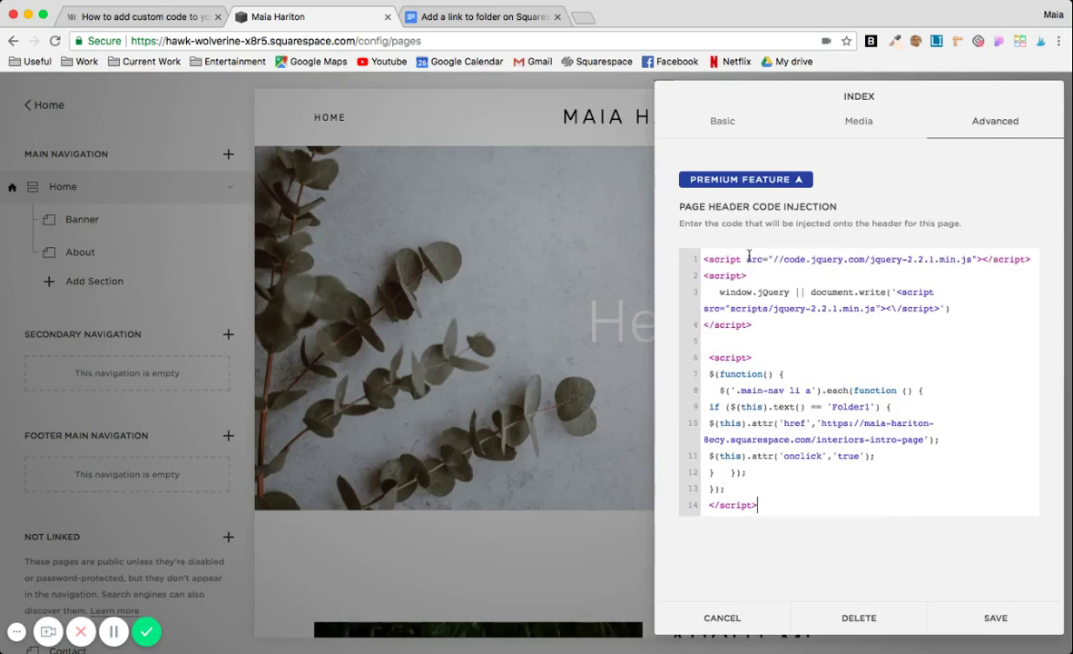
pyautogui.click(707, 261)
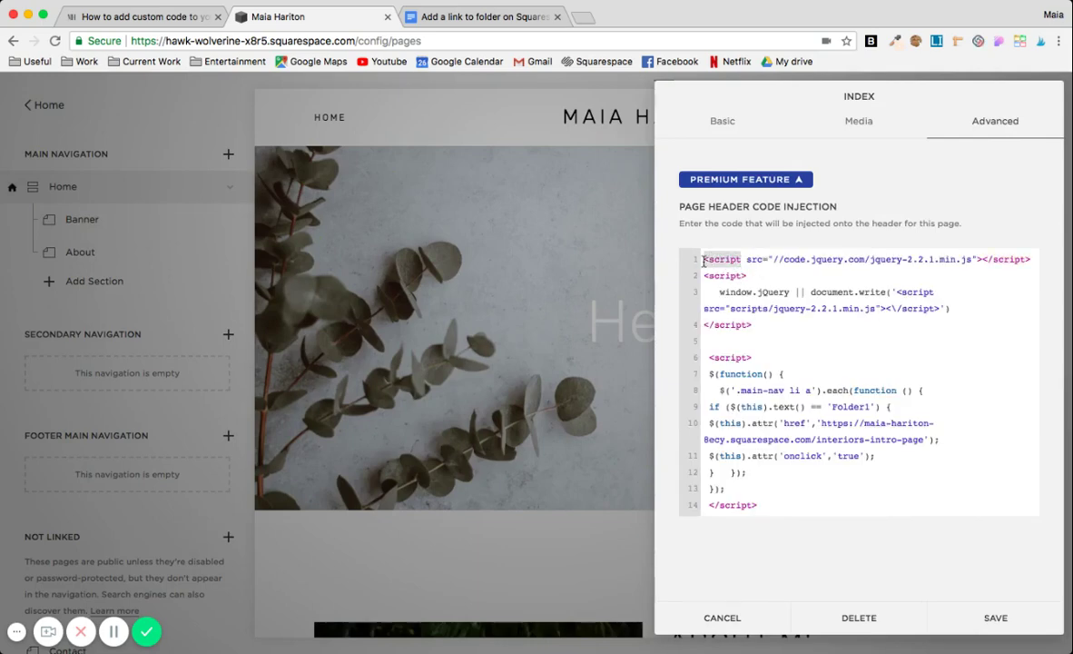
pyautogui.click(764, 326)
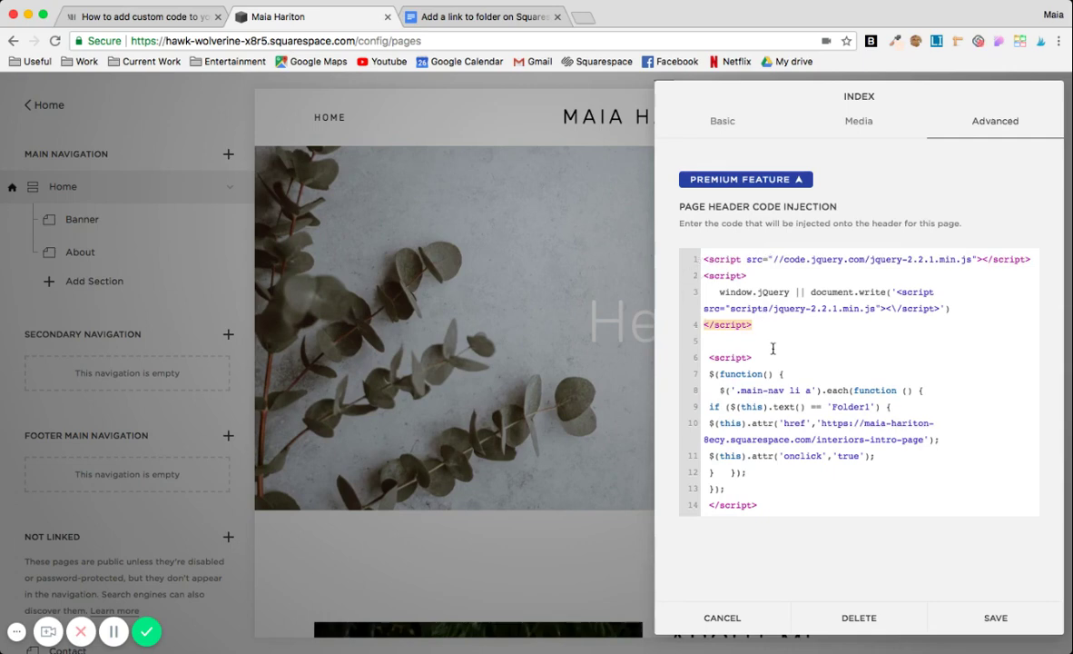
pyautogui.click(996, 618)
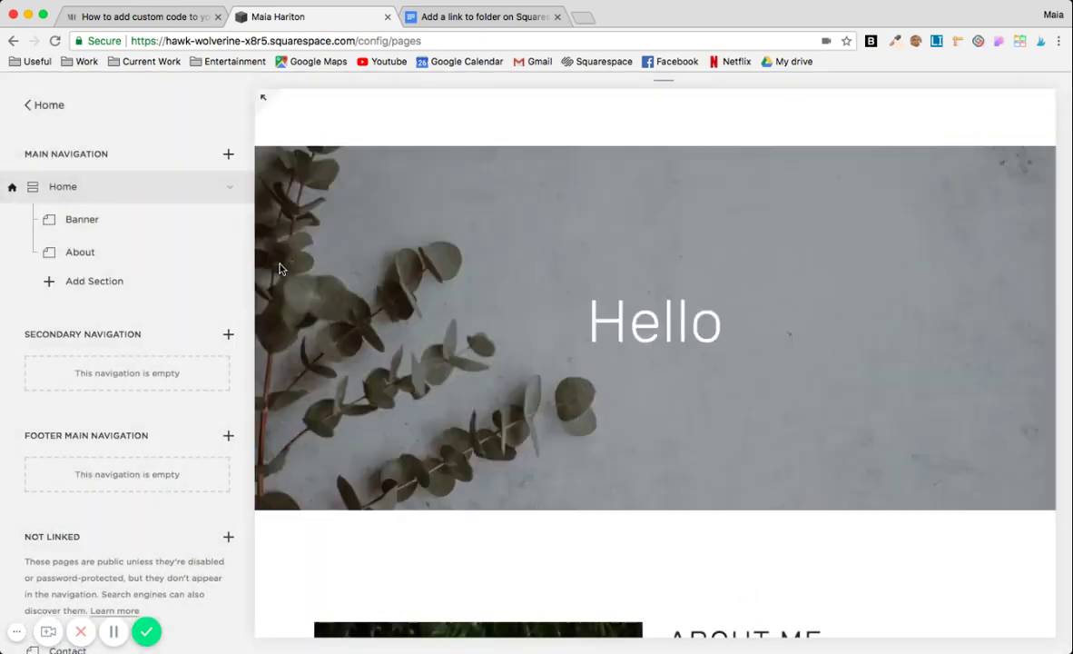
pyautogui.moveTo(355, 273)
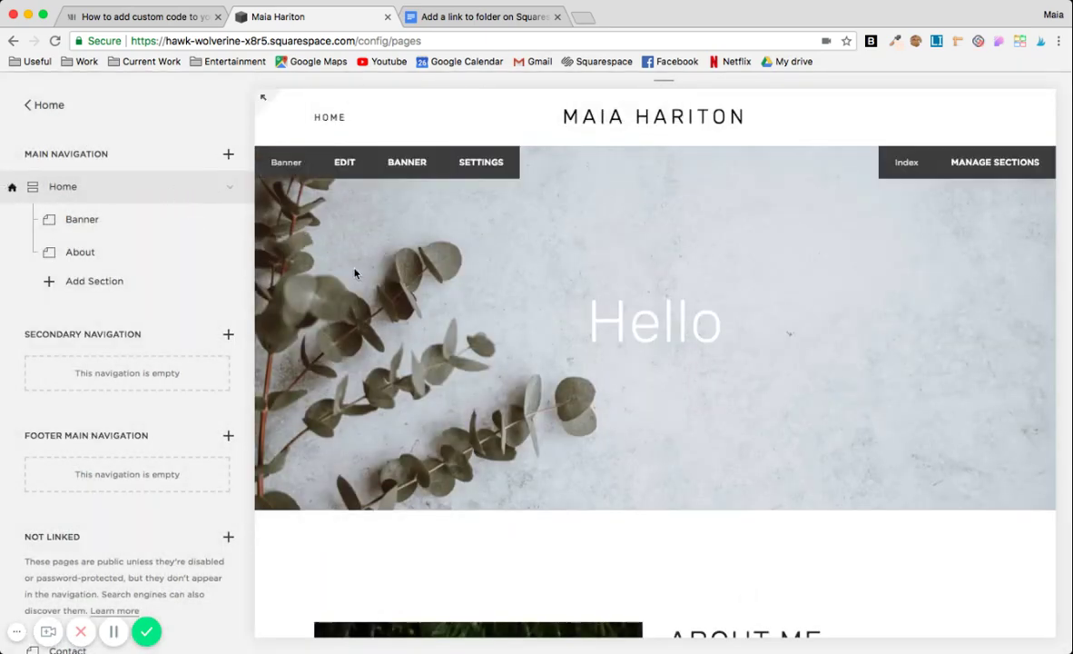
pyautogui.scroll(-3, 218, 400)
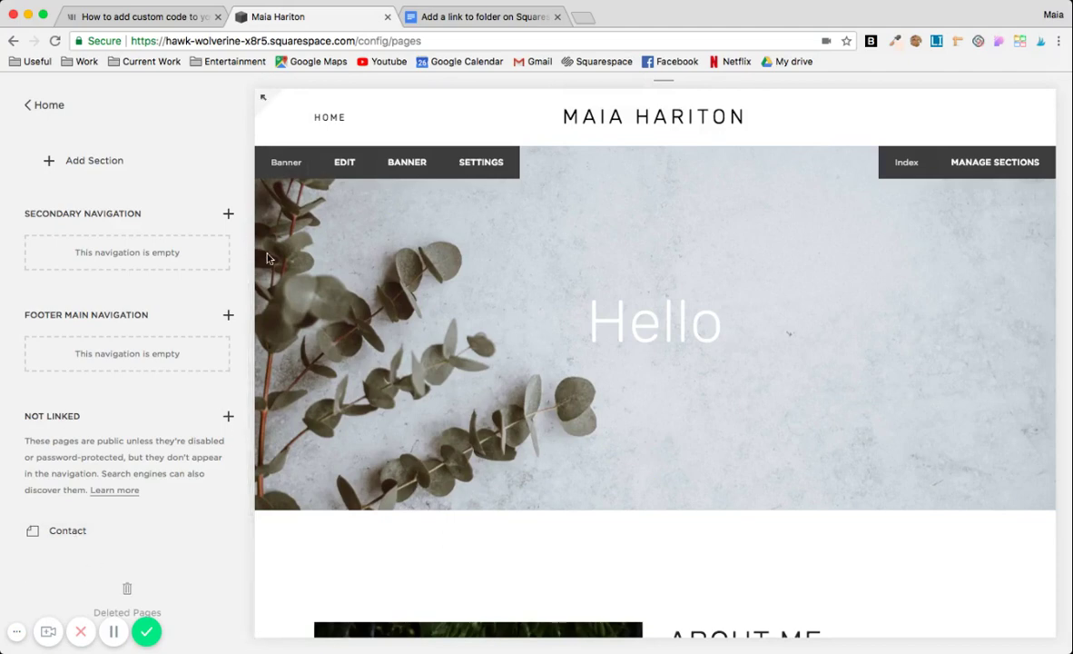
pyautogui.scroll(3, 188, 247)
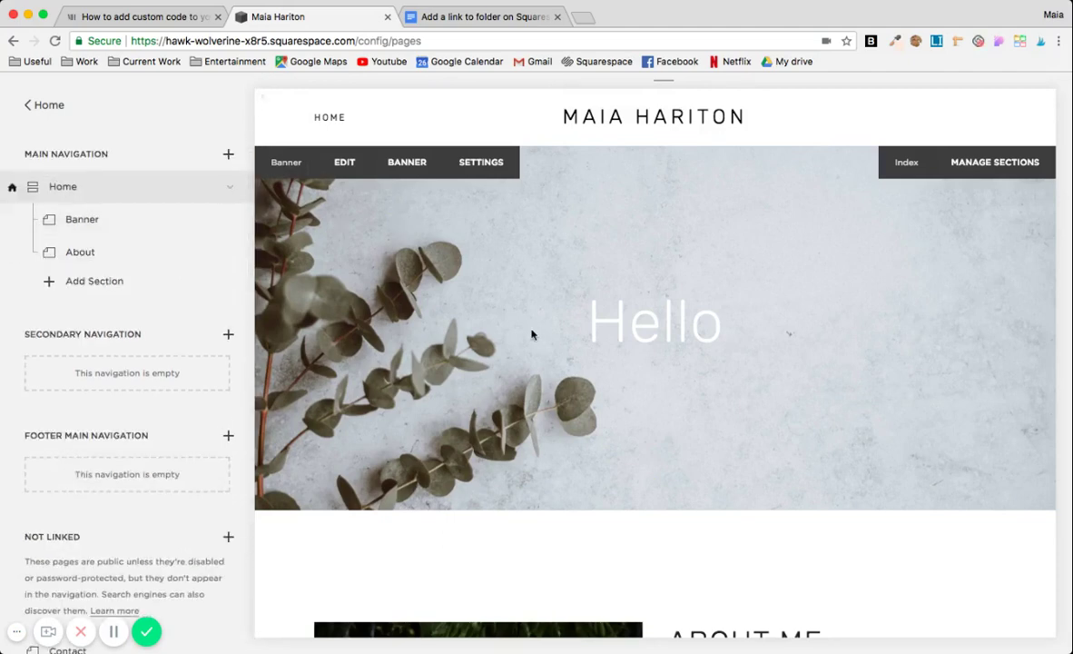